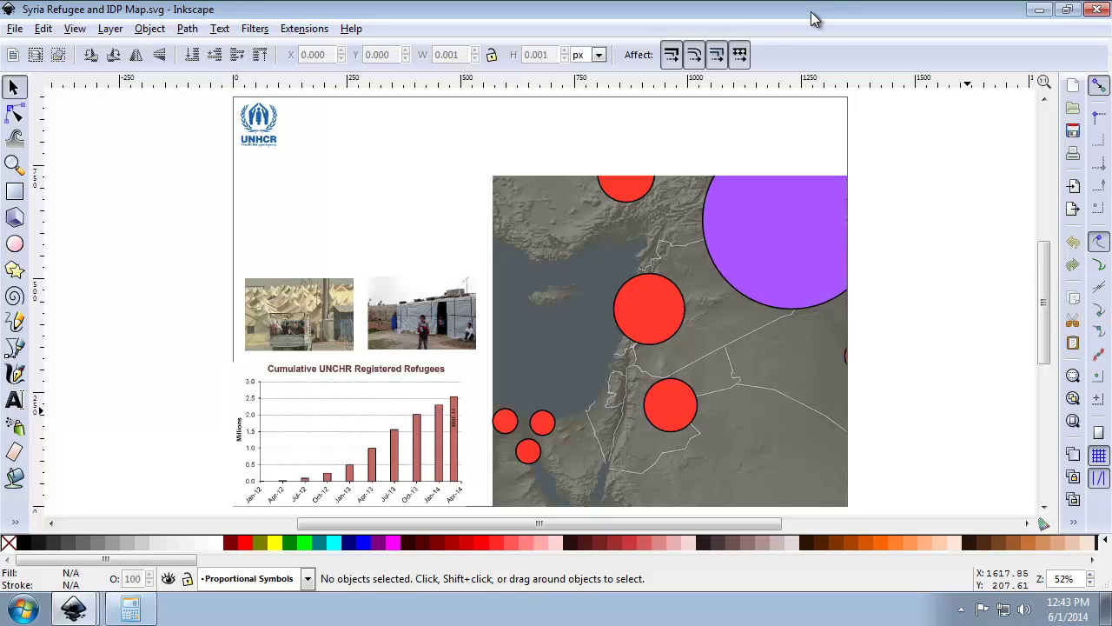
# - Display the document's layers and lock the Basemap layer
pyautogui.rightClick(1074, 523)
pyautogui.click(1039, 438)
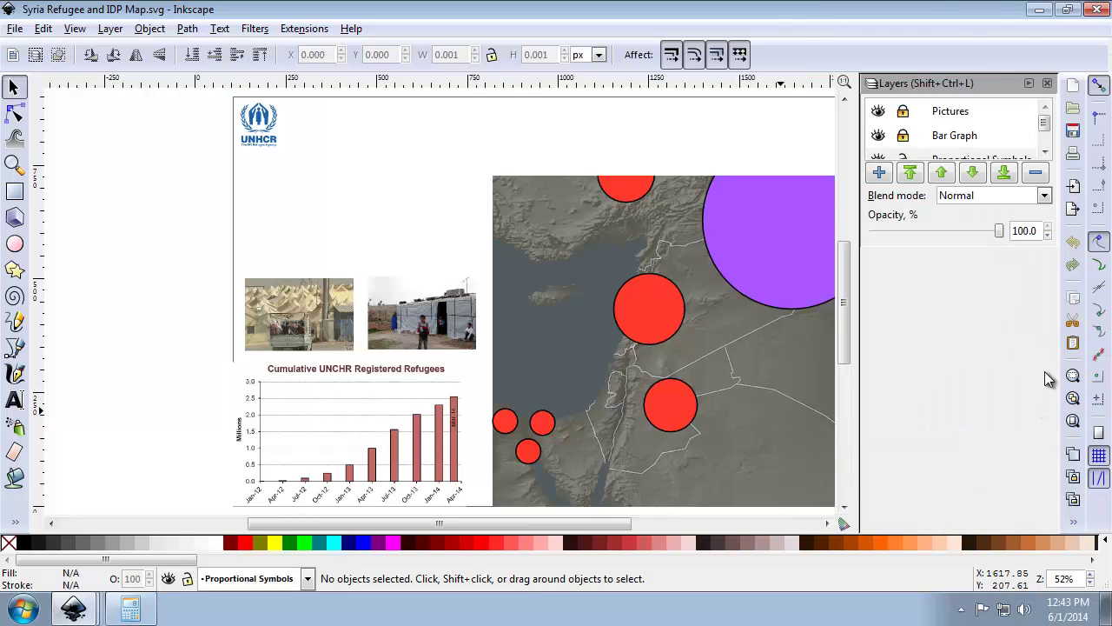
pyautogui.click(1045, 153)
pyautogui.click(1045, 153)
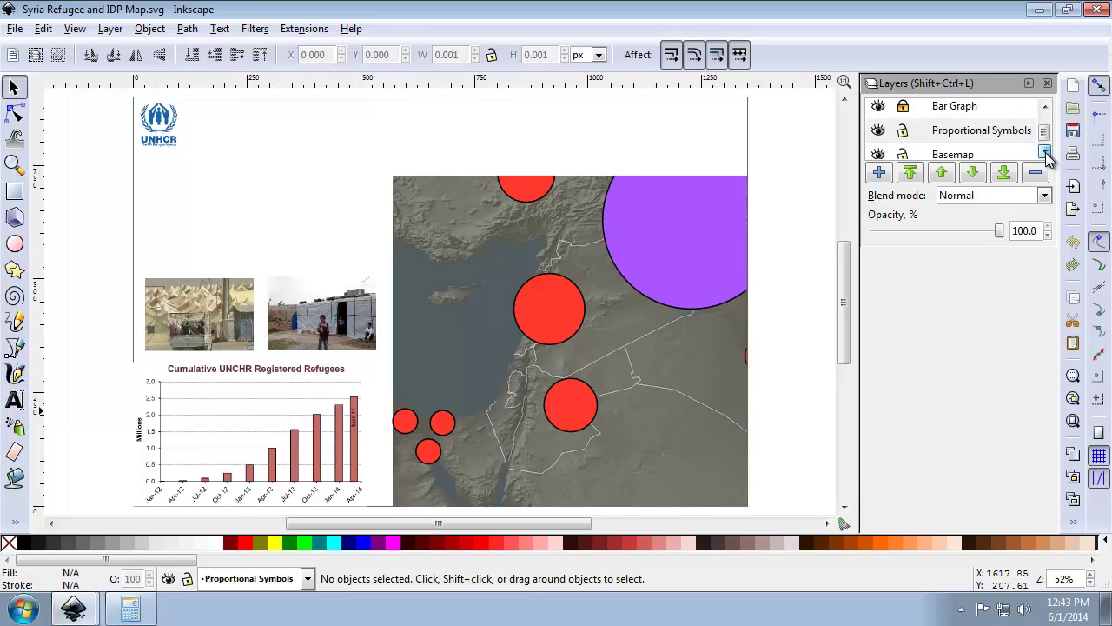
pyautogui.click(903, 147)
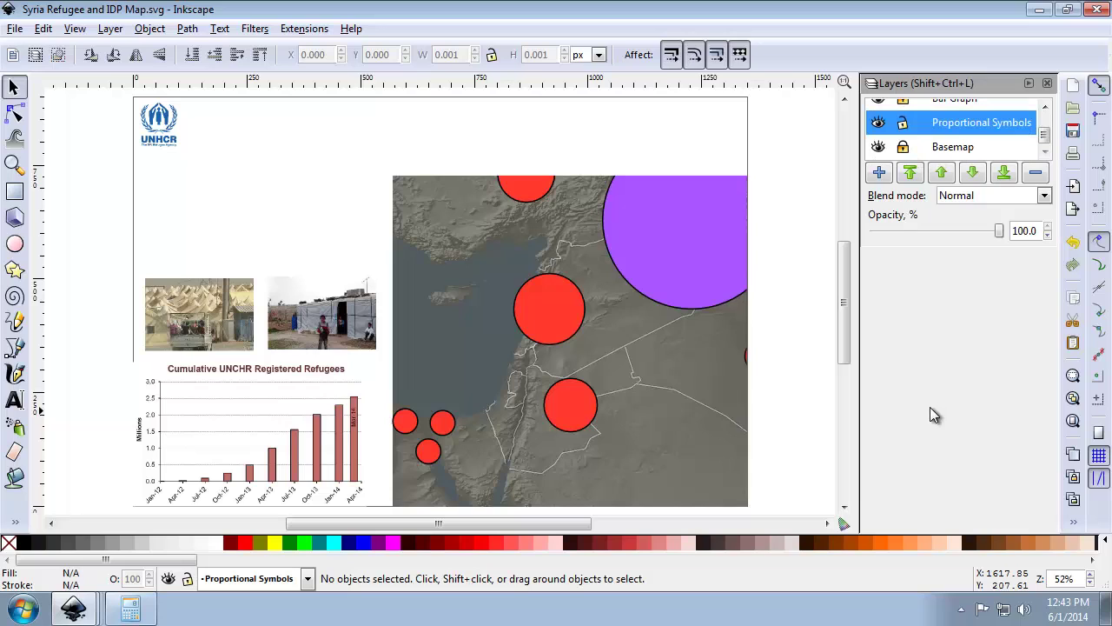
# - Select the clipped group of proportional symbols on the map and ungroup it repeatedly until every circle is a separate path
pyautogui.click(665, 292)
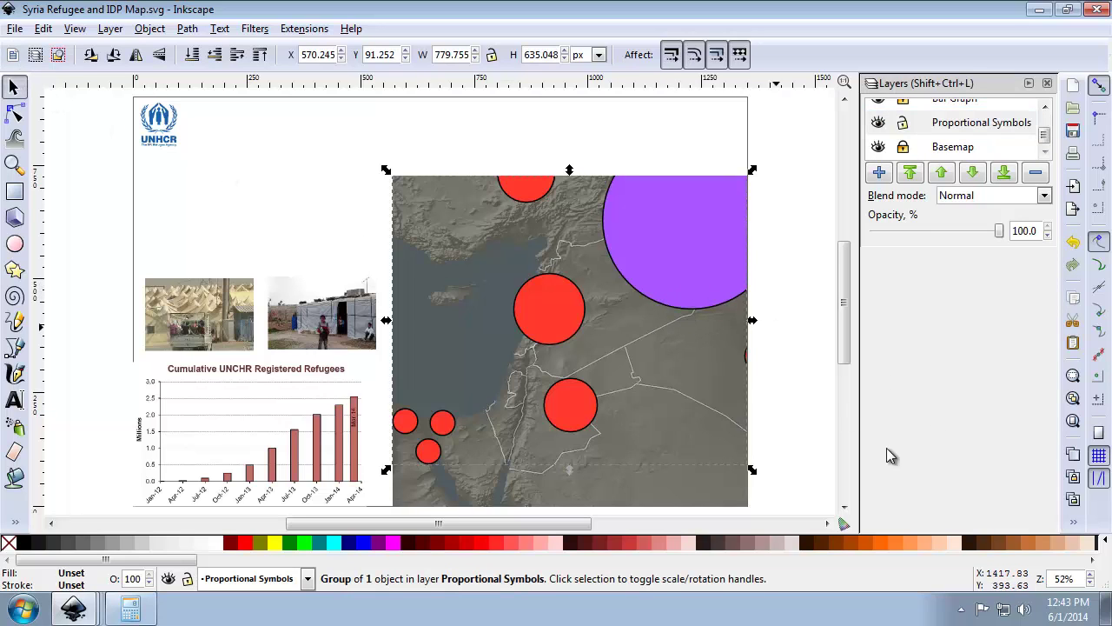
pyautogui.rightClick(1063, 512)
pyautogui.click(1038, 386)
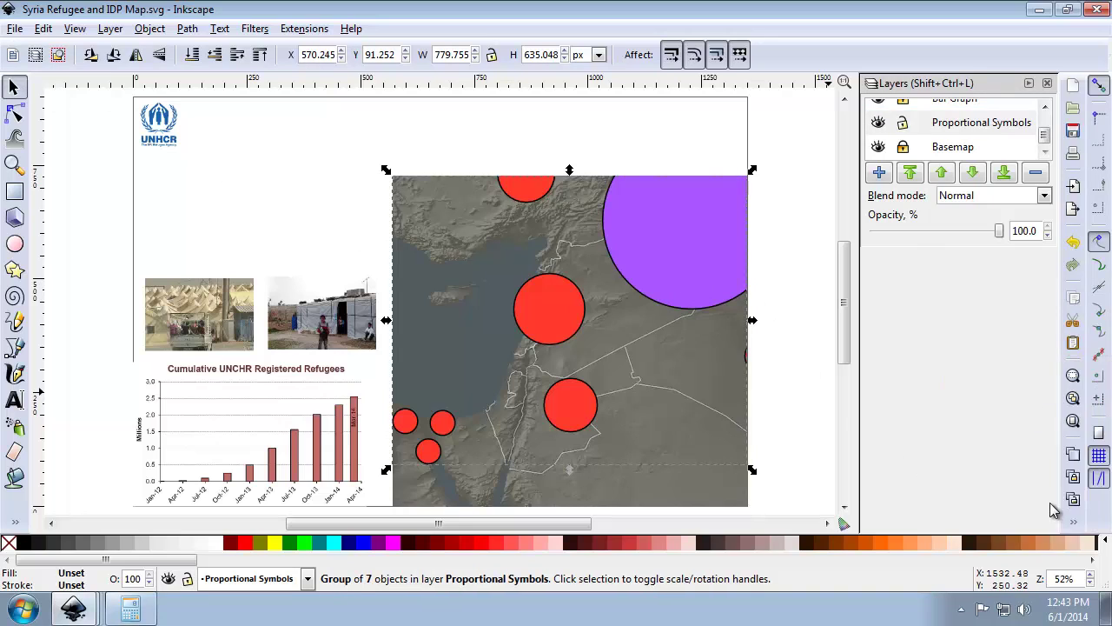
pyautogui.rightClick(1062, 521)
pyautogui.click(1040, 383)
pyautogui.rightClick(1078, 529)
pyautogui.click(1032, 384)
pyautogui.rightClick(1076, 525)
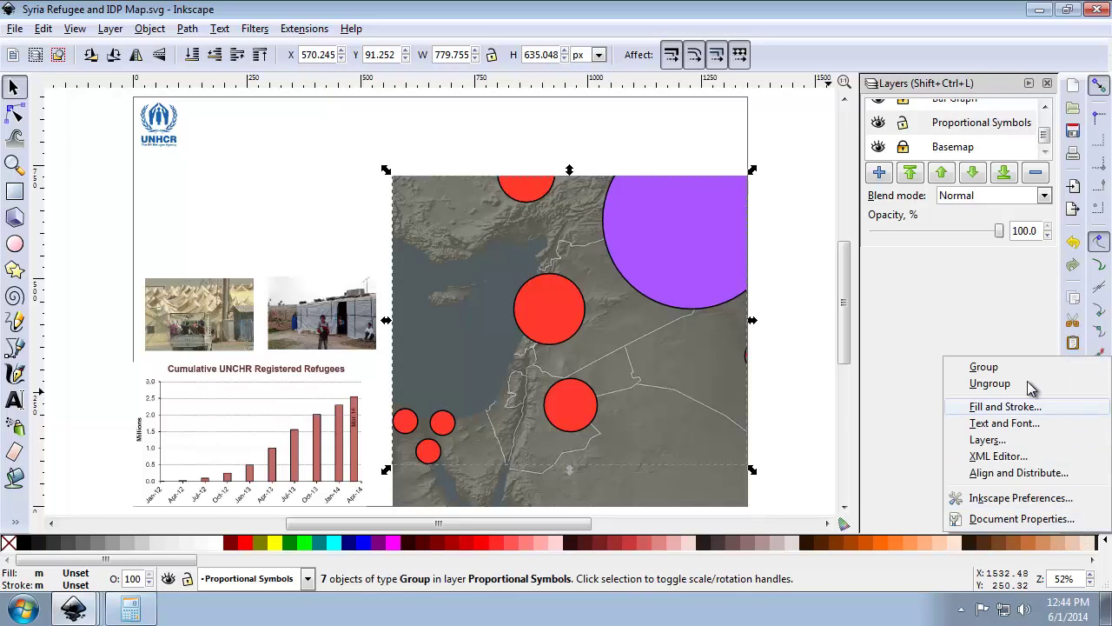
pyautogui.click(1028, 382)
pyautogui.rightClick(1075, 523)
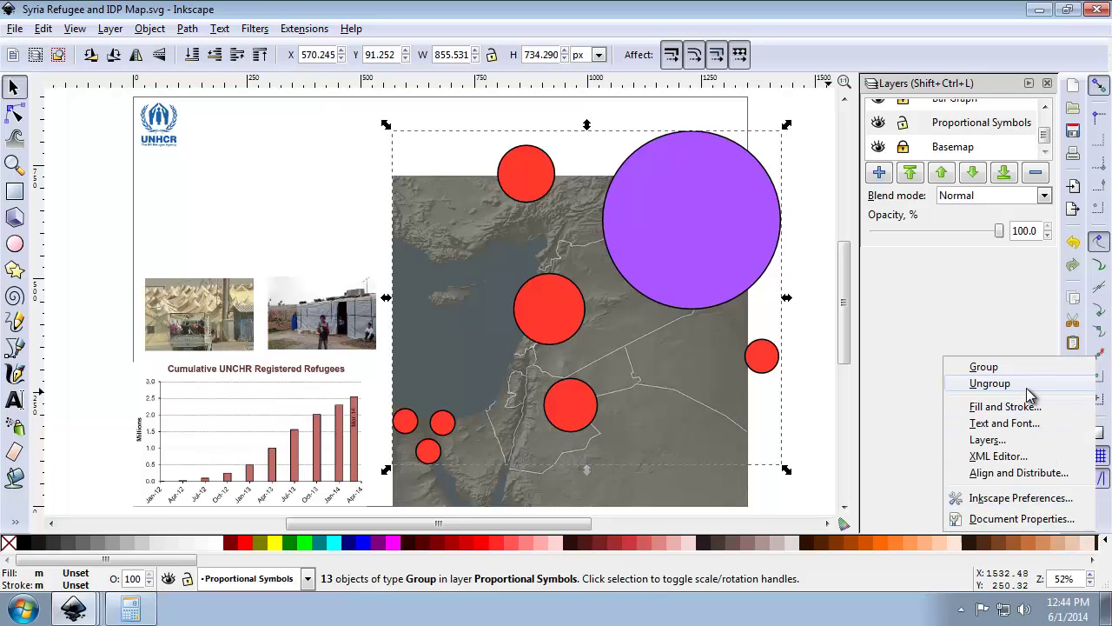
pyautogui.click(1027, 385)
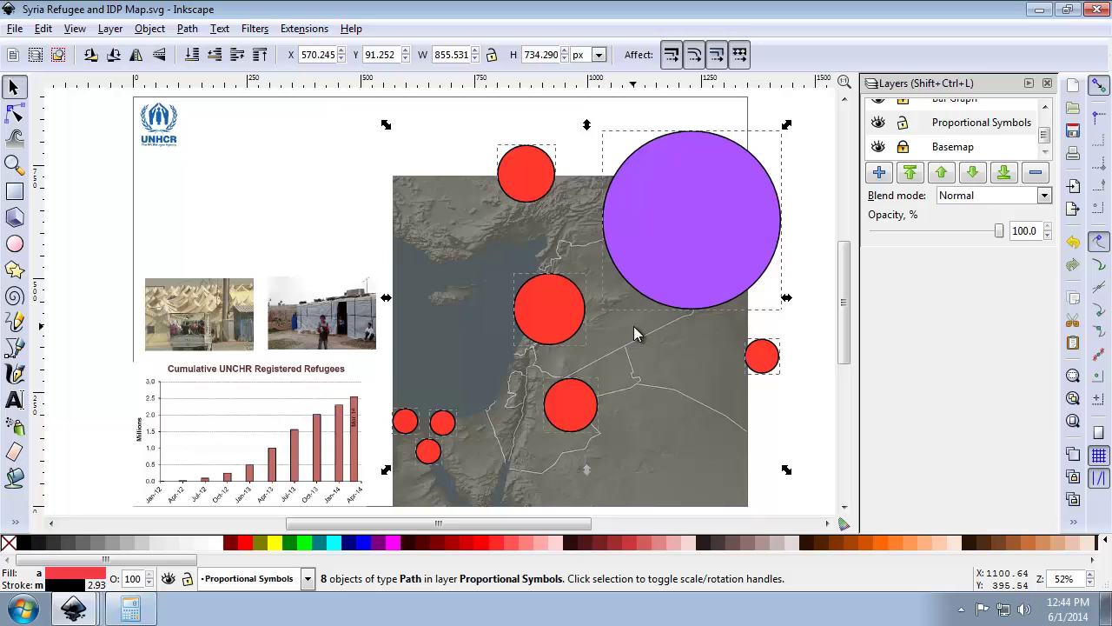
# - Delete the red circle at the map's northern edge
pyautogui.click(800, 249)
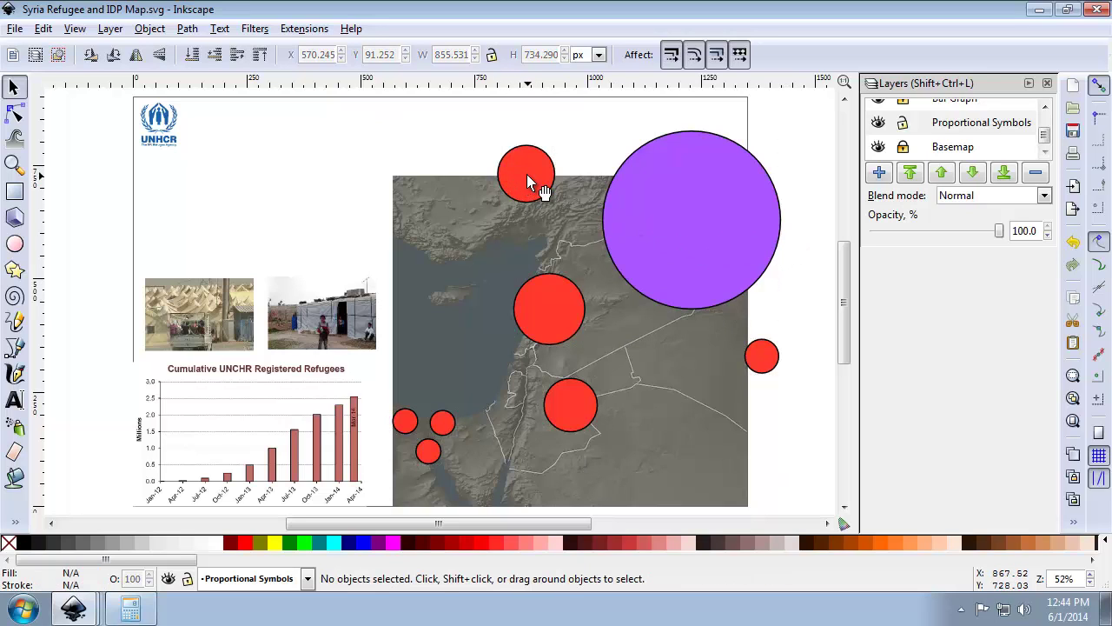
pyautogui.click(526, 175)
pyautogui.press('Delete')
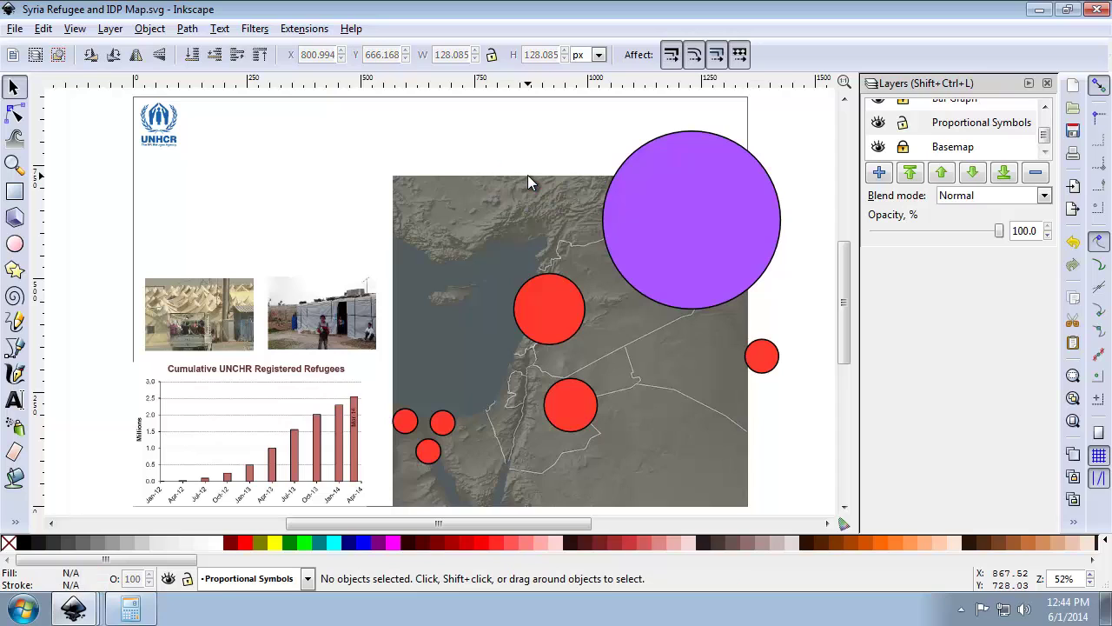
# - Place a duplicate of the largest red circle near the map's northern edge, and move the small eastern red circle inside the map
pyautogui.click(558, 322)
pyautogui.rightClick(557, 322)
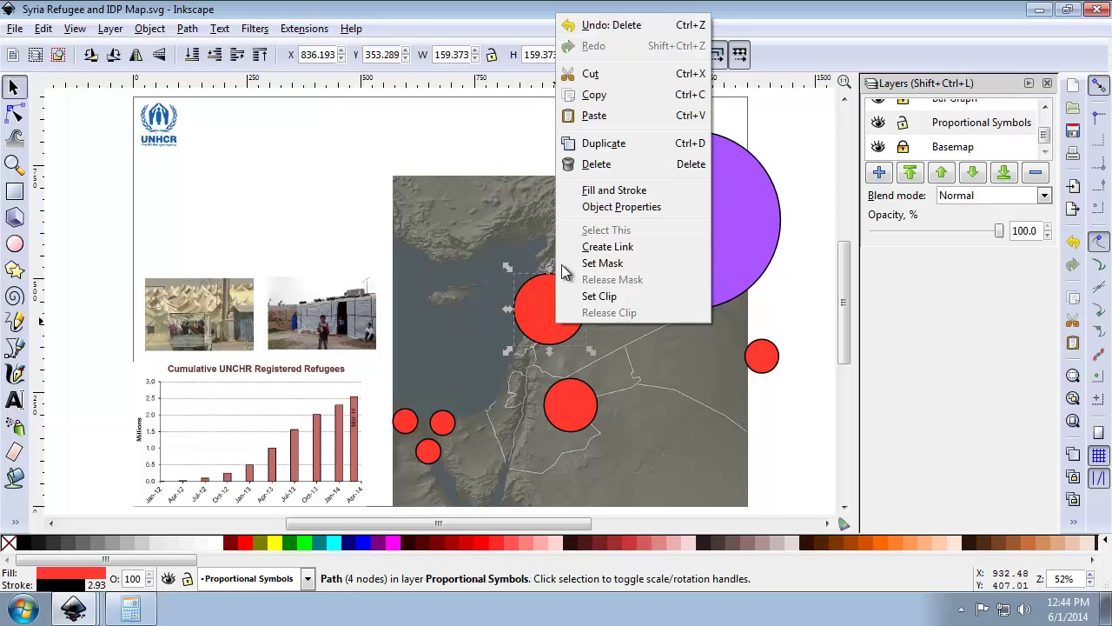
pyautogui.click(609, 144)
pyautogui.moveTo(552, 310); pyautogui.dragTo(530, 202)
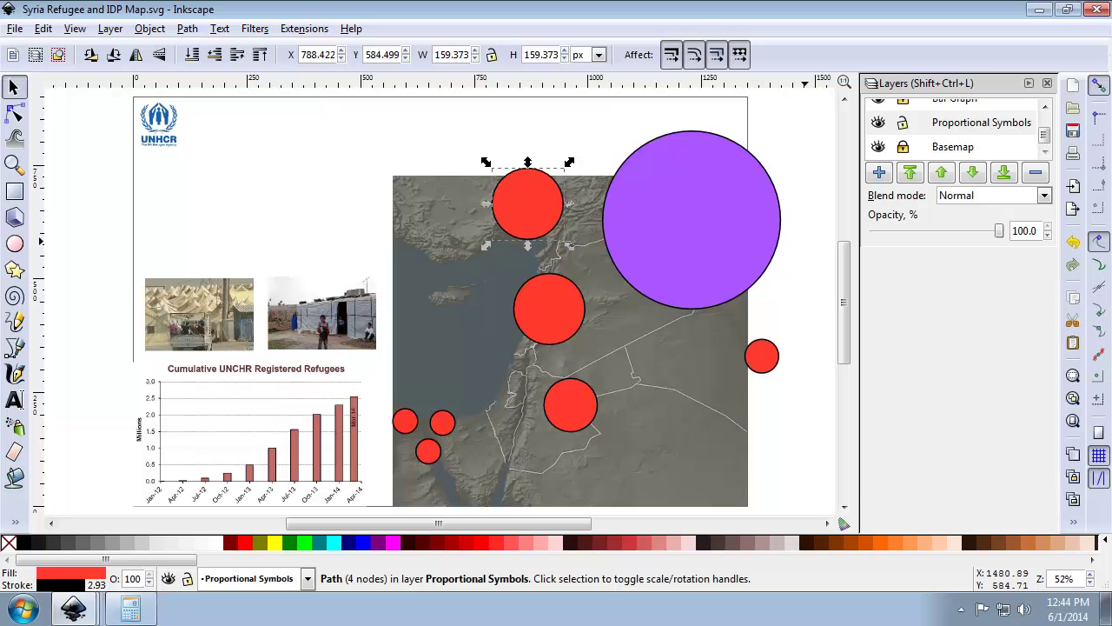
pyautogui.moveTo(758, 361); pyautogui.dragTo(703, 357)
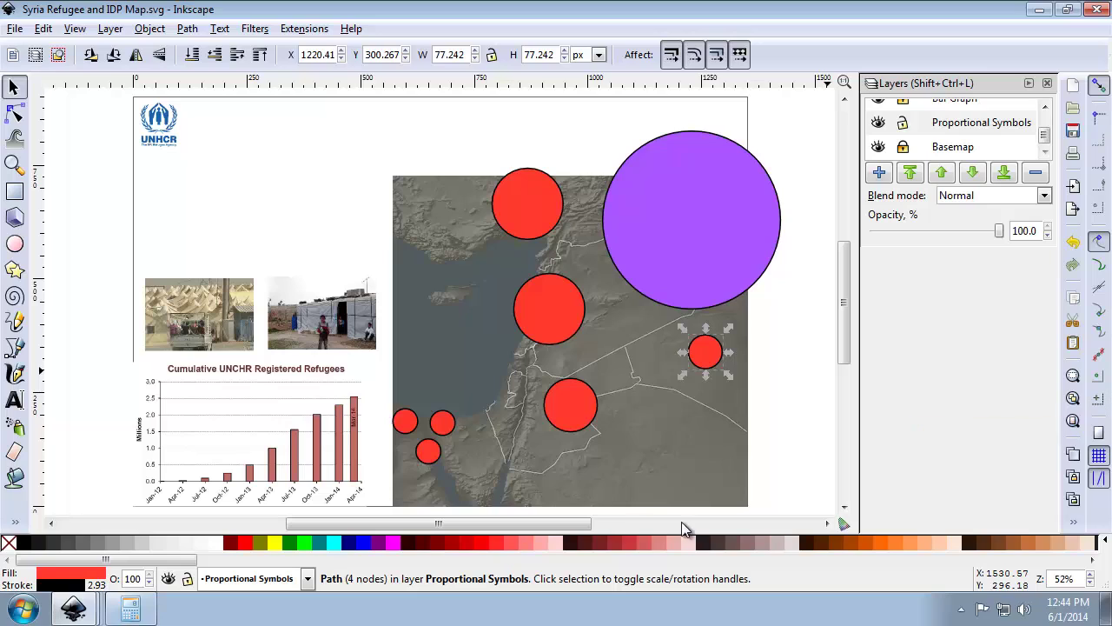
# - Select the largest red circle, switch to Calculator and divide 647379 by 980731
pyautogui.click(538, 299)
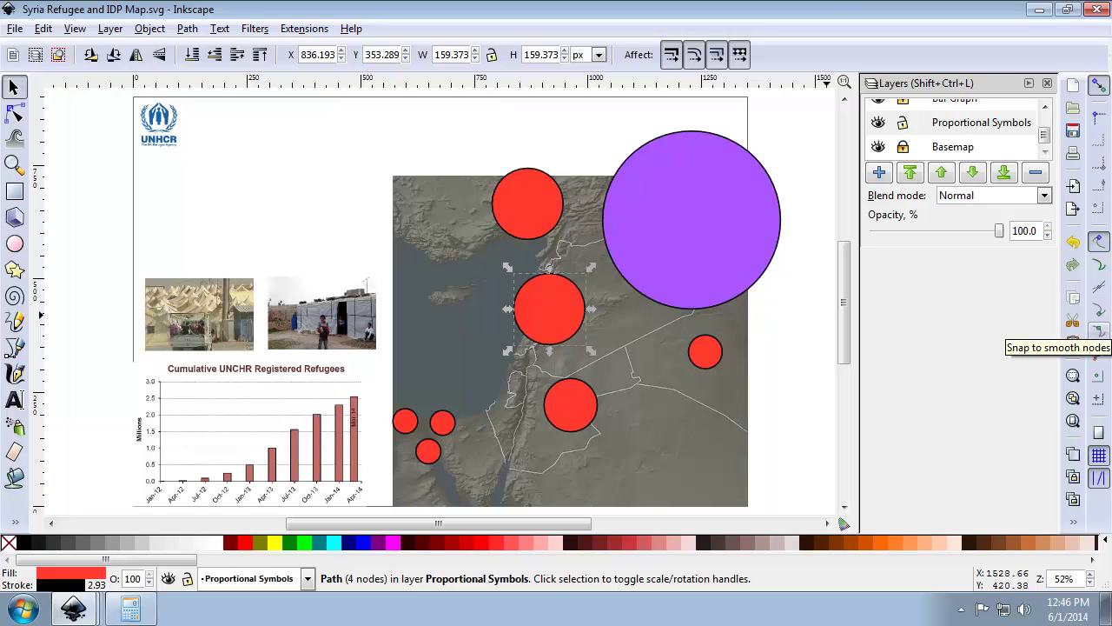
pyautogui.click(130, 609)
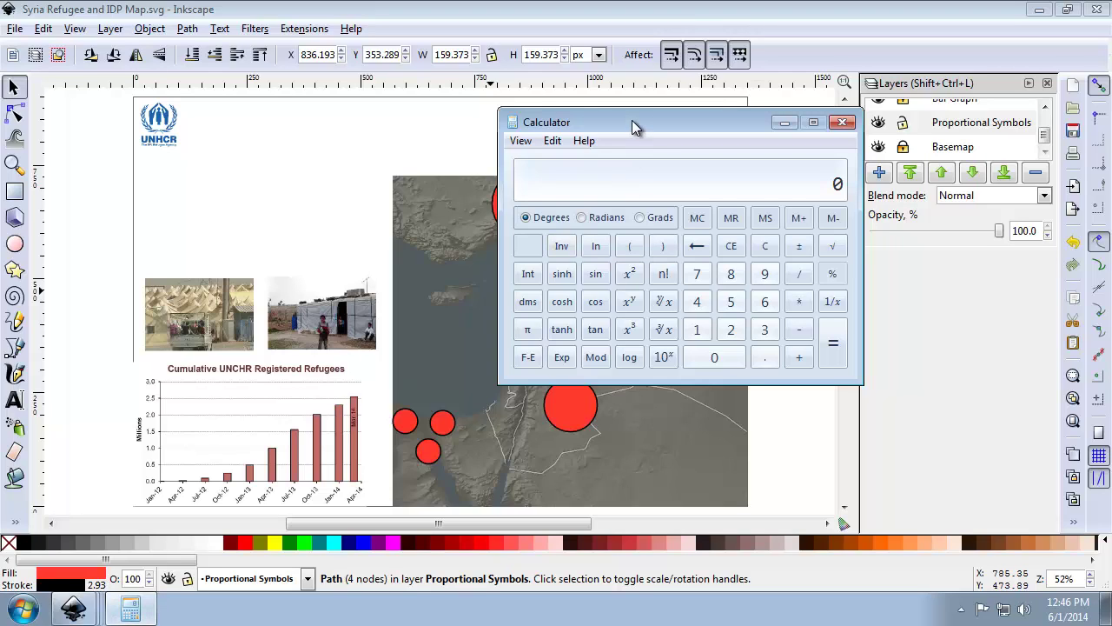
pyautogui.write('647379')
pyautogui.press('/')
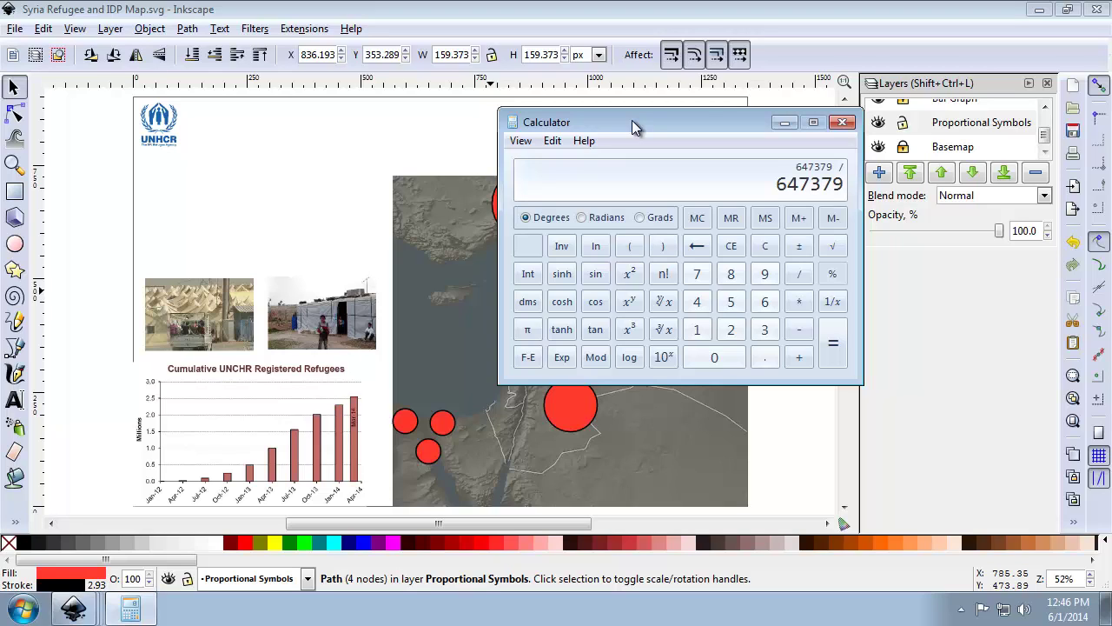
pyautogui.write('980731')
pyautogui.press('Return')
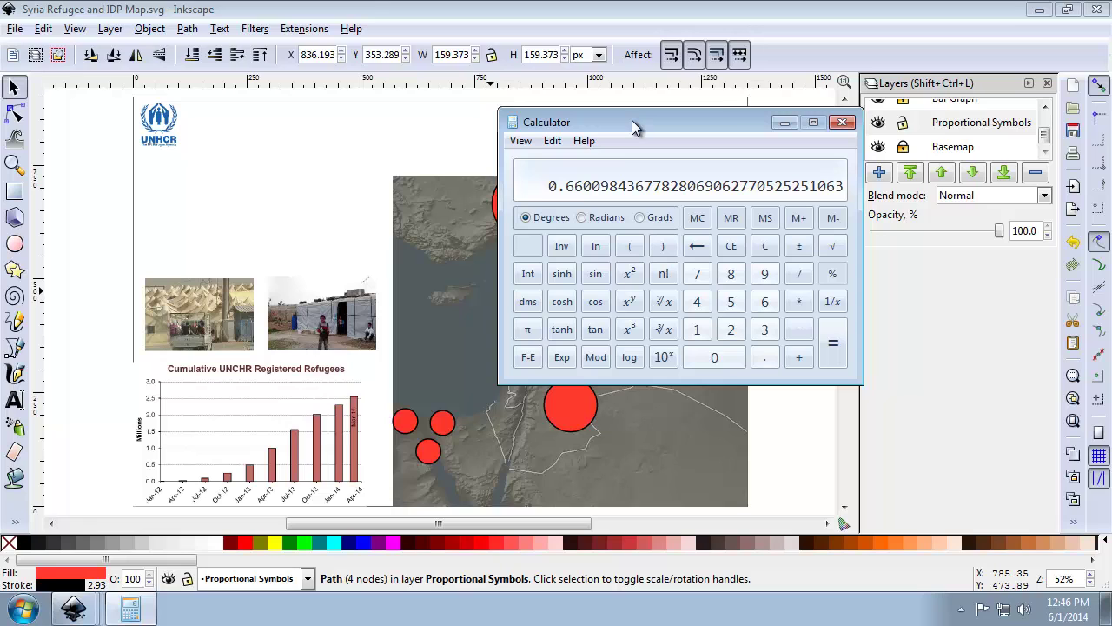
pyautogui.moveTo(631, 120); pyautogui.dragTo(750, 133)
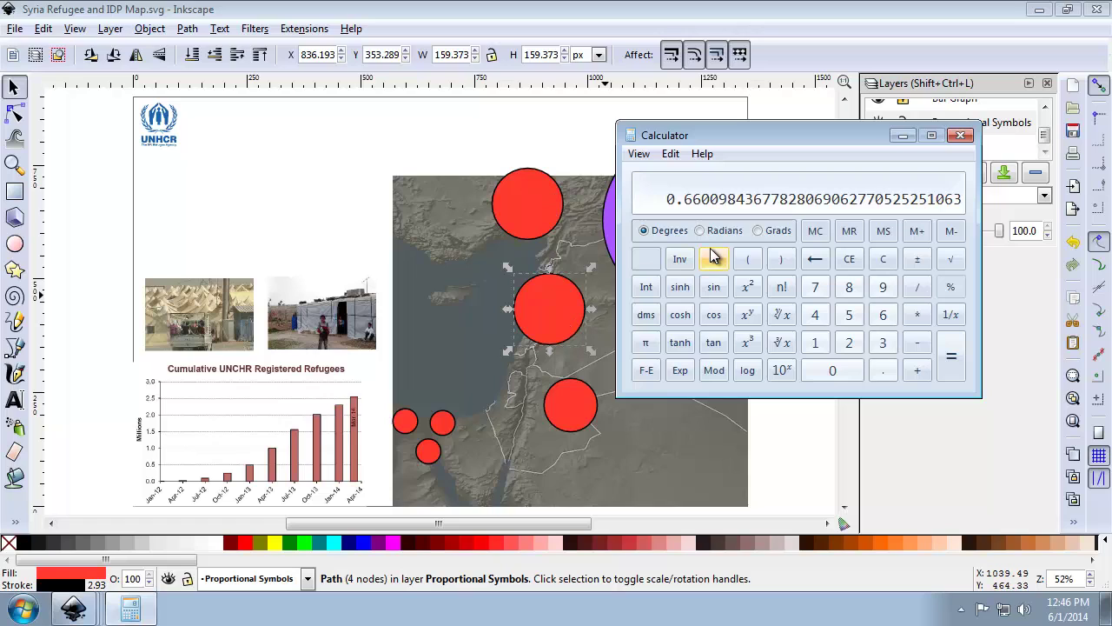
# - Check the largest red circle's width, then in Calculator square 160, multiply by .66 and take the square root
pyautogui.click(558, 306)
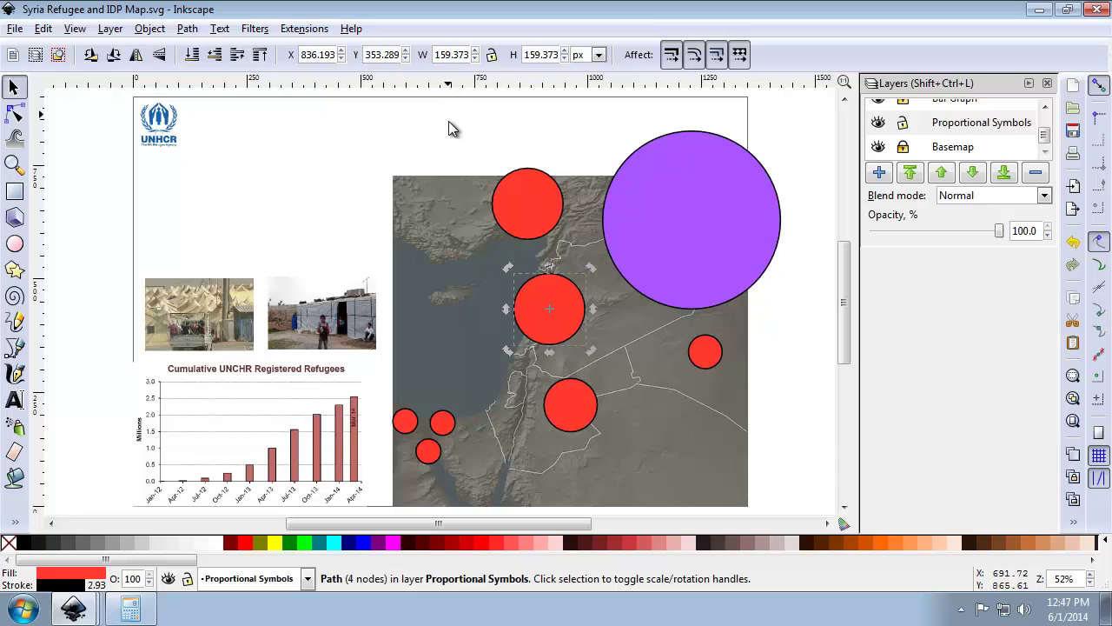
pyautogui.click(137, 610)
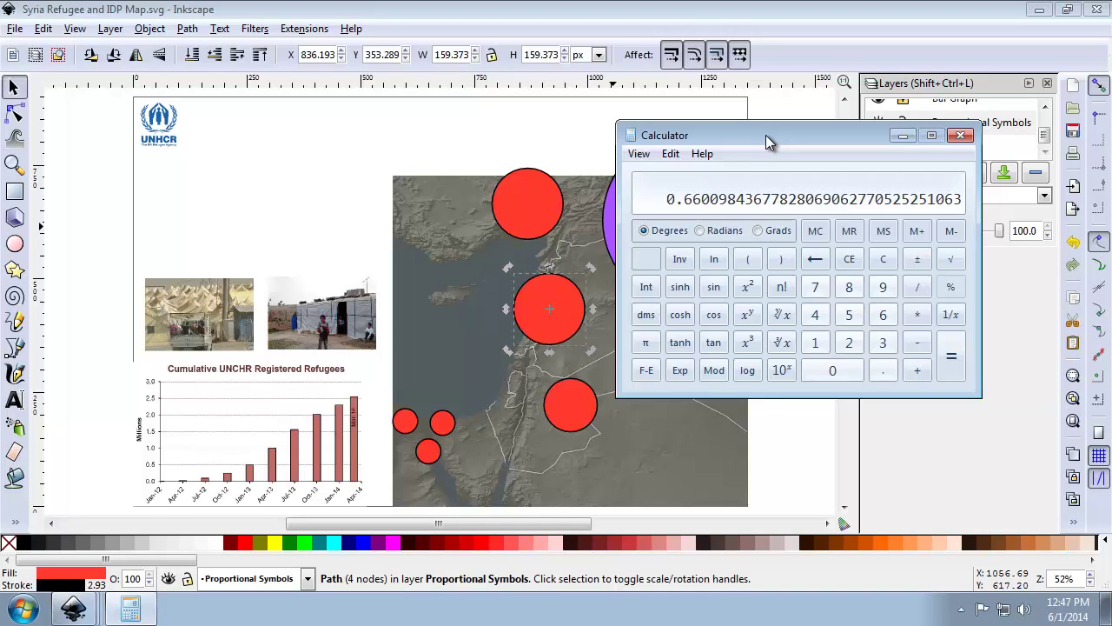
pyautogui.write('160')
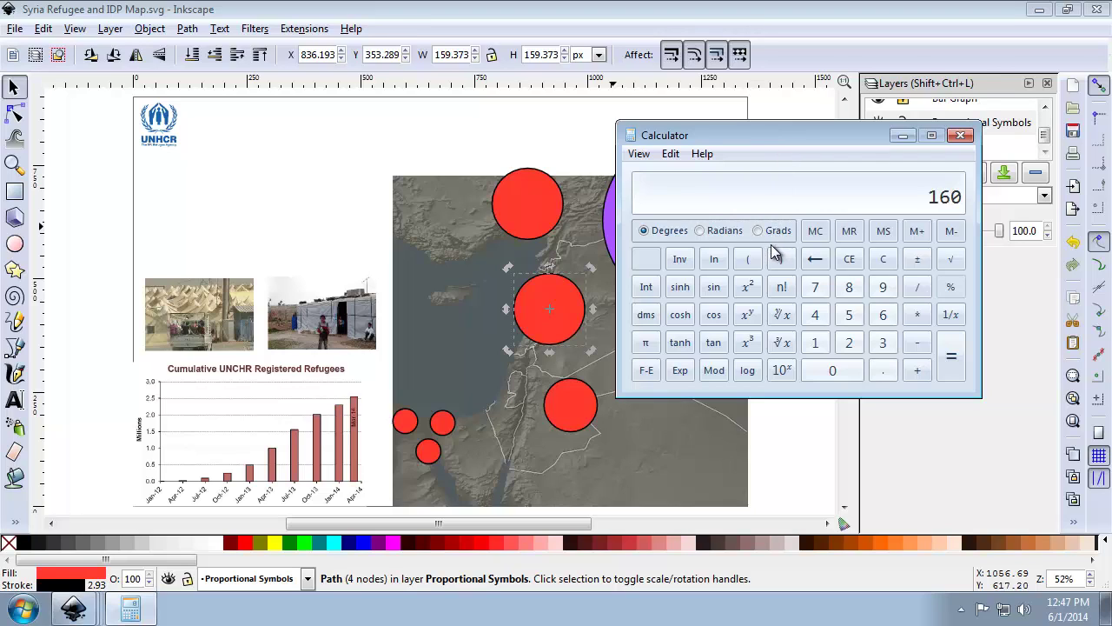
pyautogui.click(747, 287)
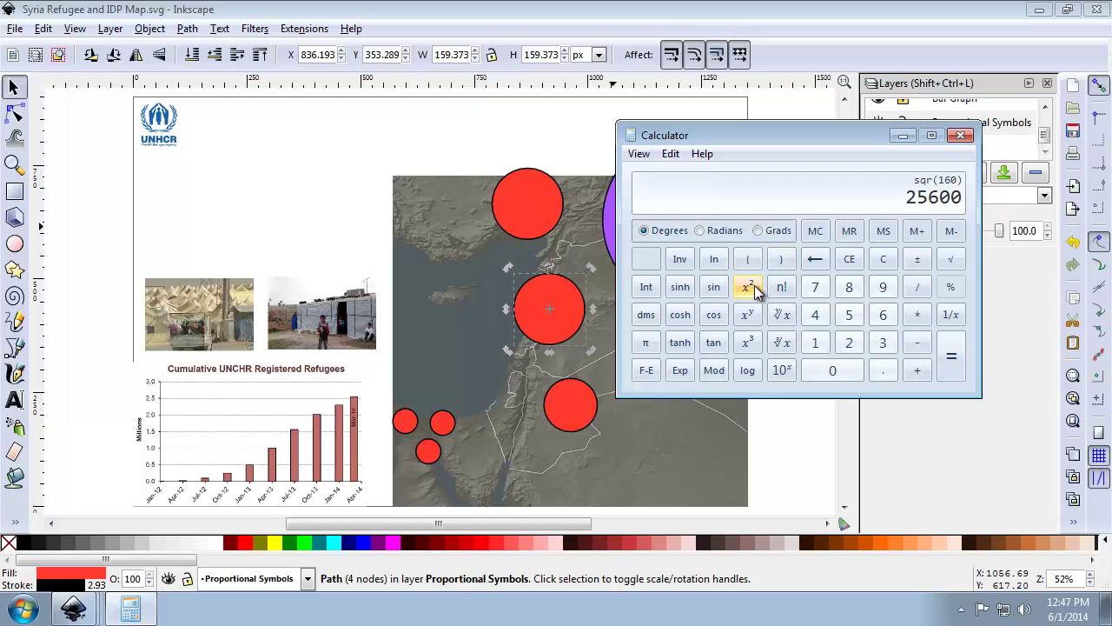
pyautogui.click(917, 314)
pyautogui.click(883, 370)
pyautogui.click(881, 316)
pyautogui.click(881, 317)
pyautogui.click(949, 366)
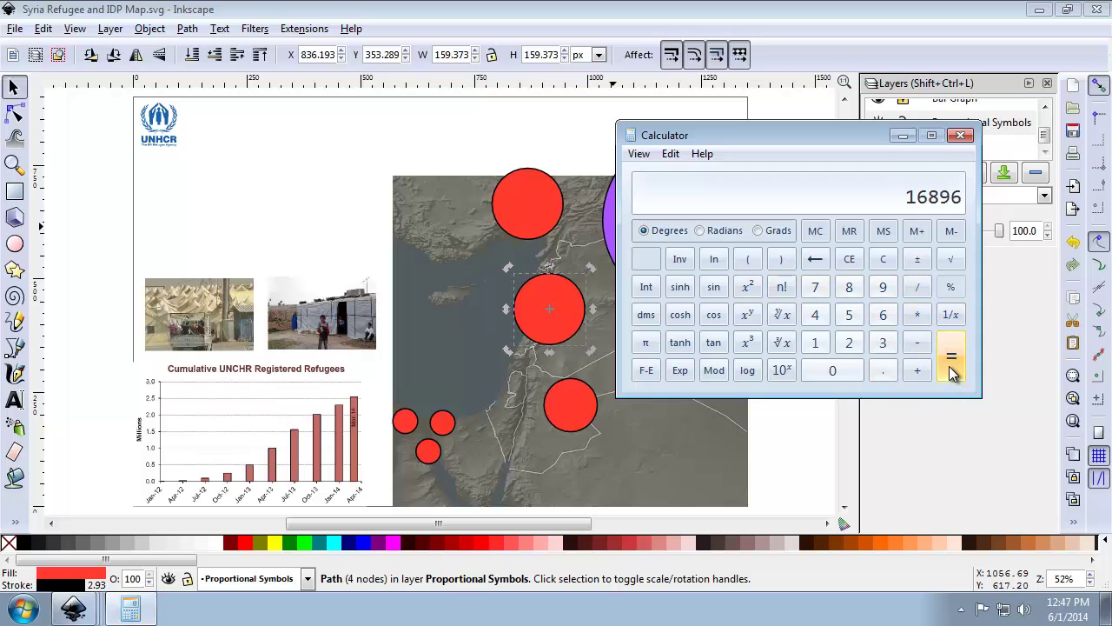
pyautogui.click(951, 262)
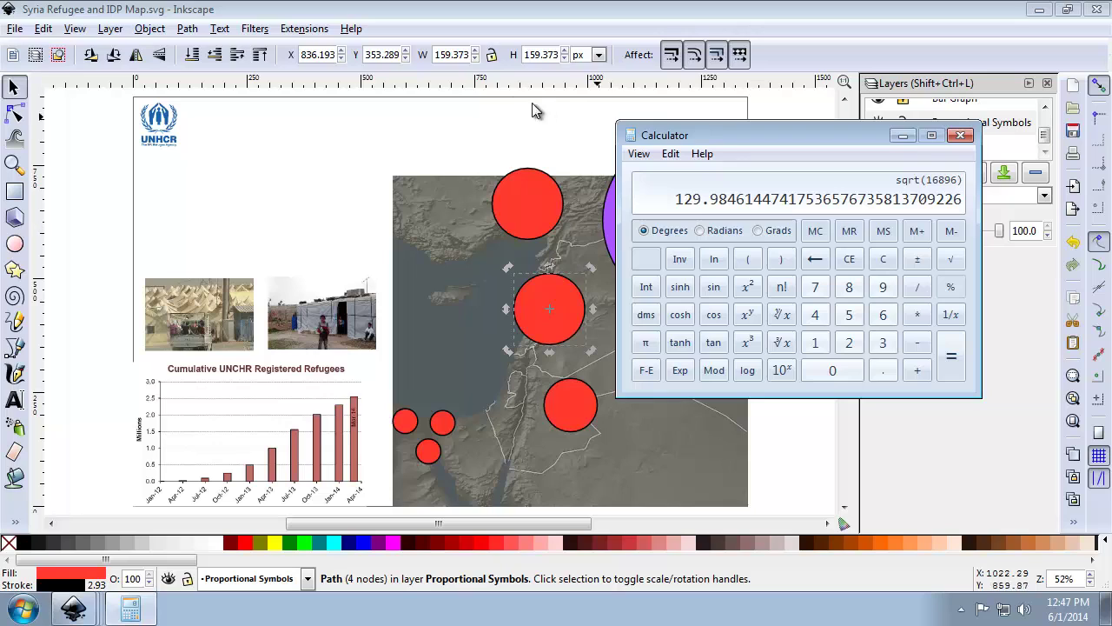
# - Try to set the northern red circle's width to 130 px without locking its proportions
pyautogui.click(518, 198)
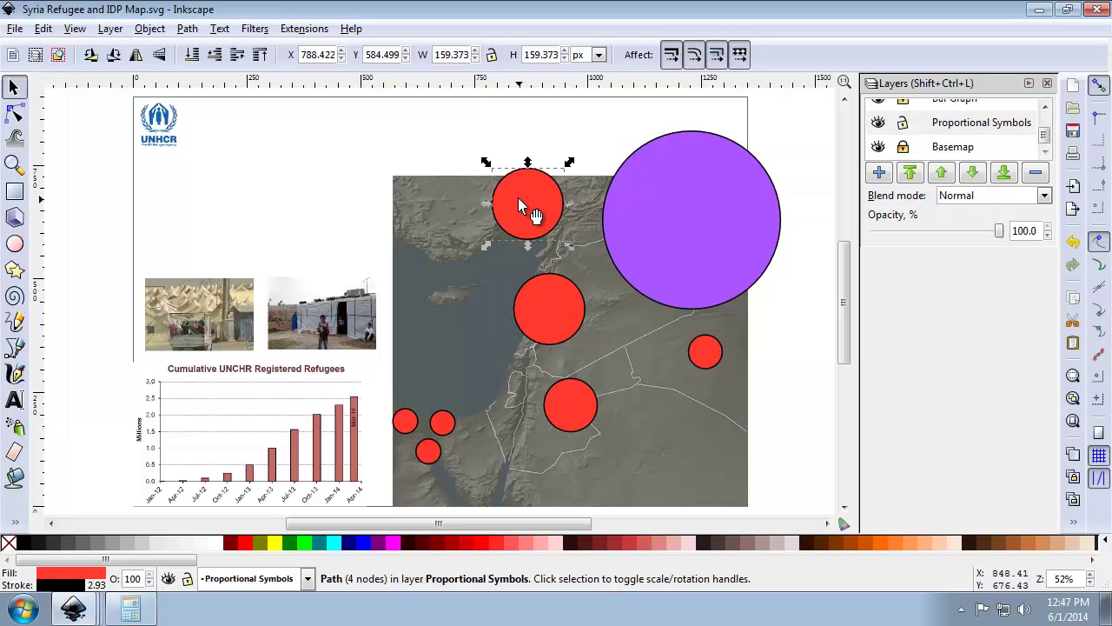
pyautogui.doubleClick(453, 54)
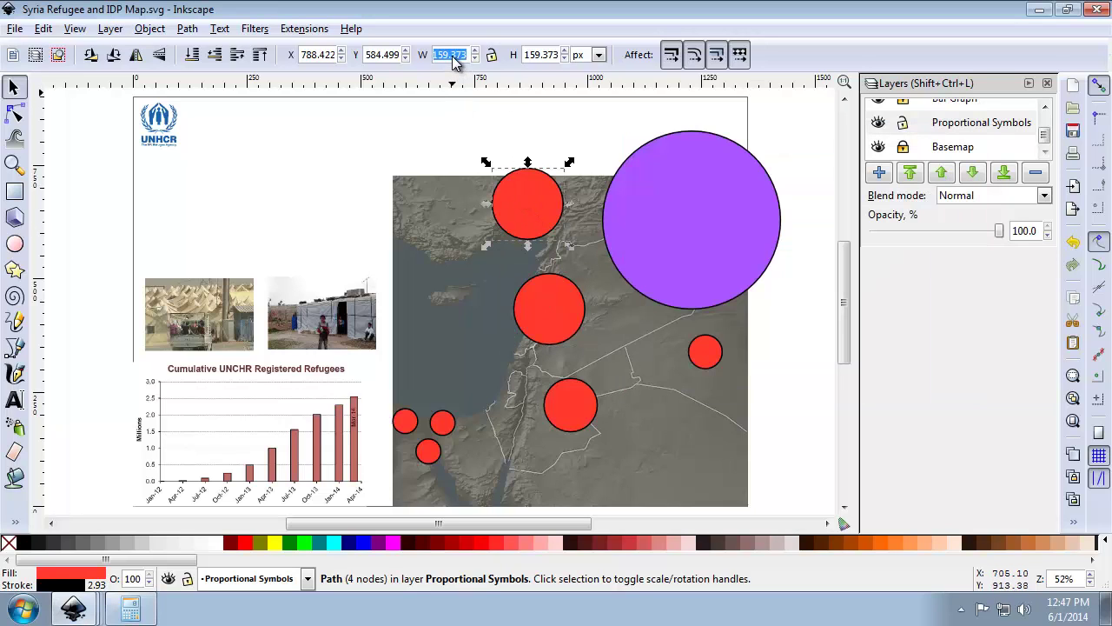
pyautogui.click(131, 608)
pyautogui.click(512, 14)
pyautogui.write('130')
pyautogui.press('Return')
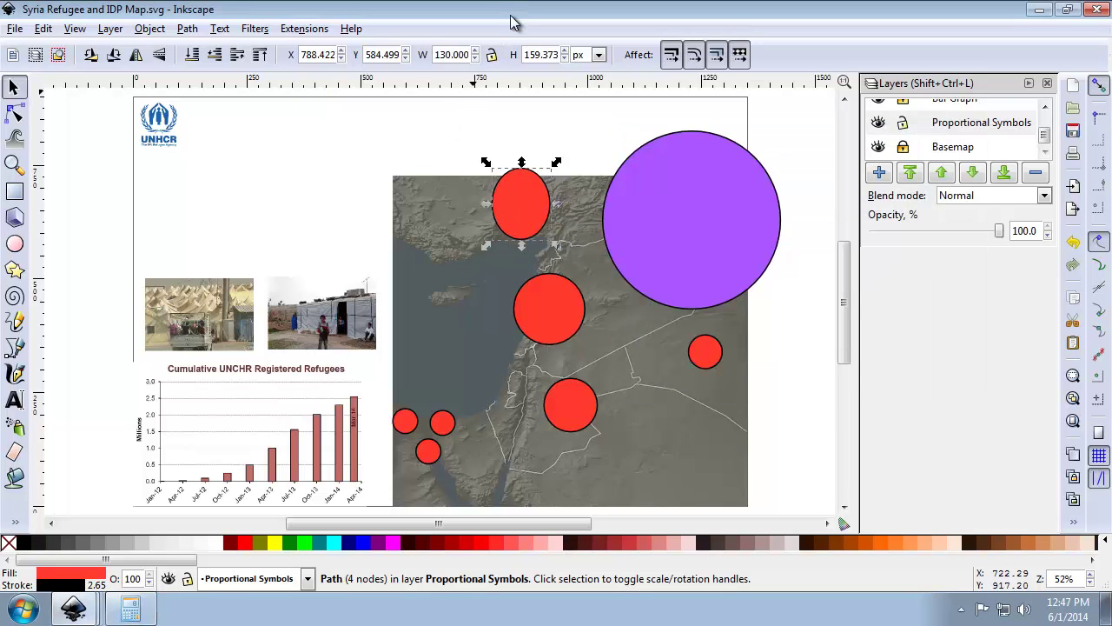
pyautogui.hotkey('ctrl', 'z')
# - Lock the width-to-height ratio and set the northern red circle's width to 130 px
pyautogui.click(491, 53)
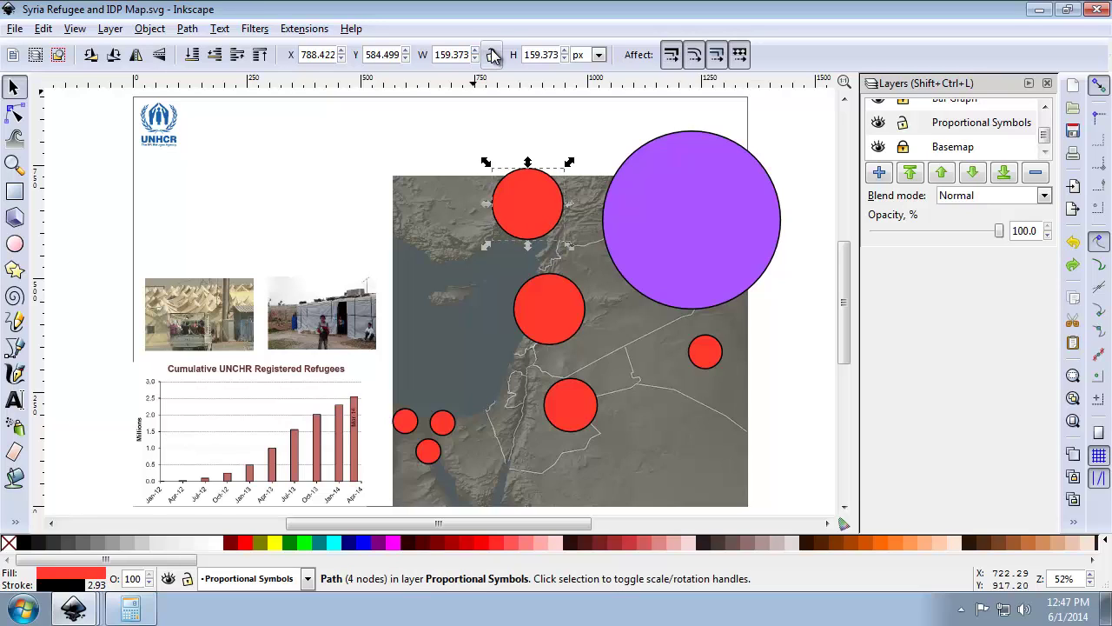
pyautogui.tripleClick(457, 53)
pyautogui.write('130')
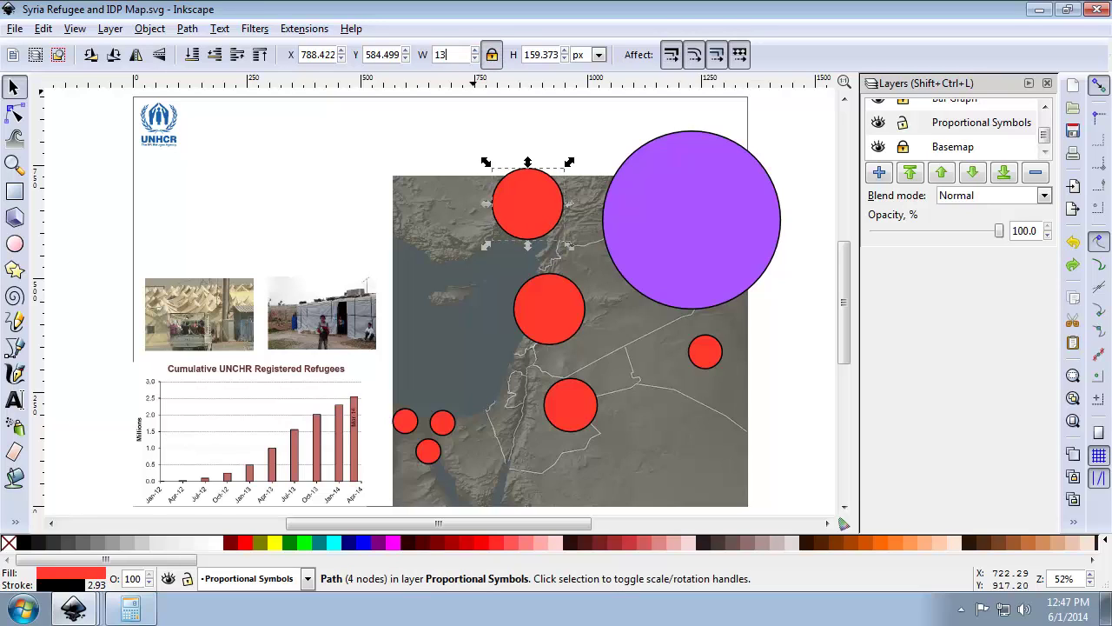
pyautogui.press('Return')
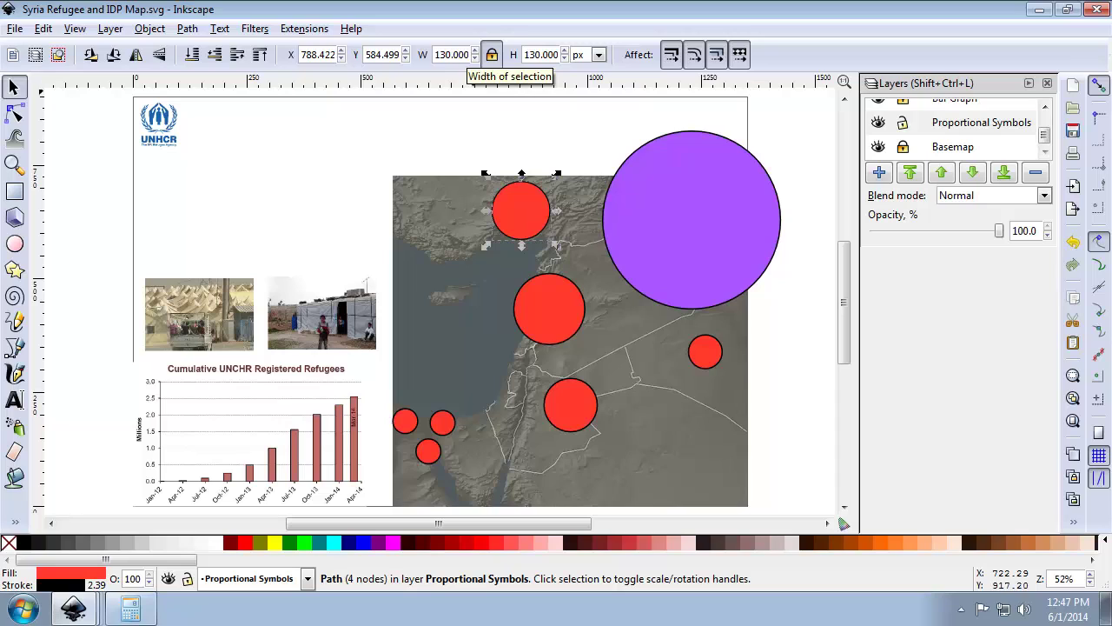
pyautogui.hotkey('ctrl', 'c')
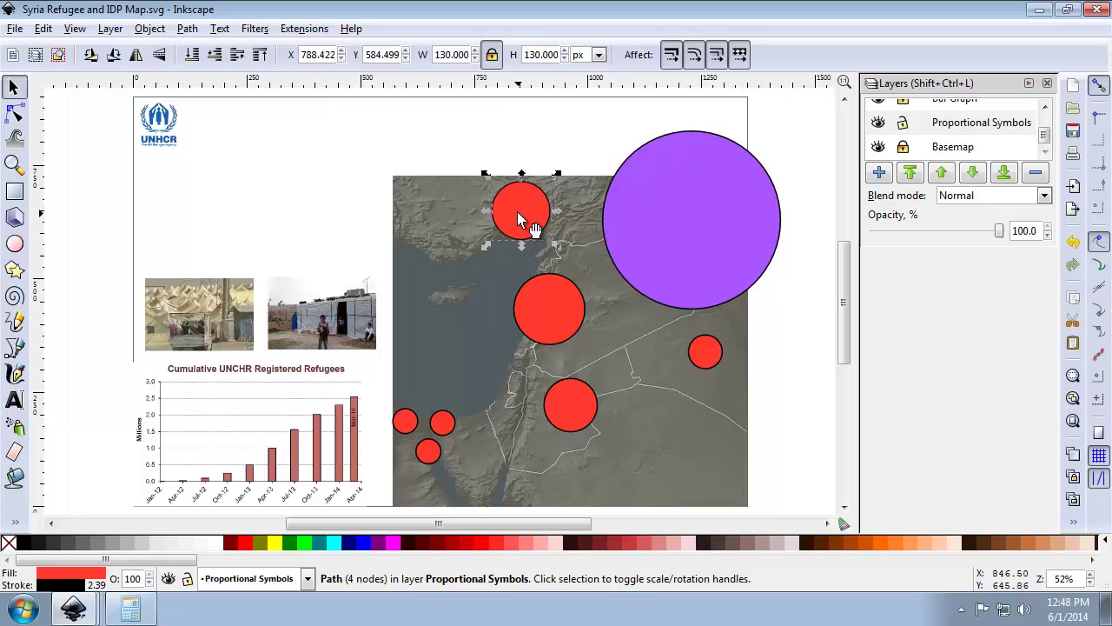
# - Check the largest red circle's stroke width in the stroke style settings, then set the northern red circle's stroke width to 2.930 px
pyautogui.click(547, 287)
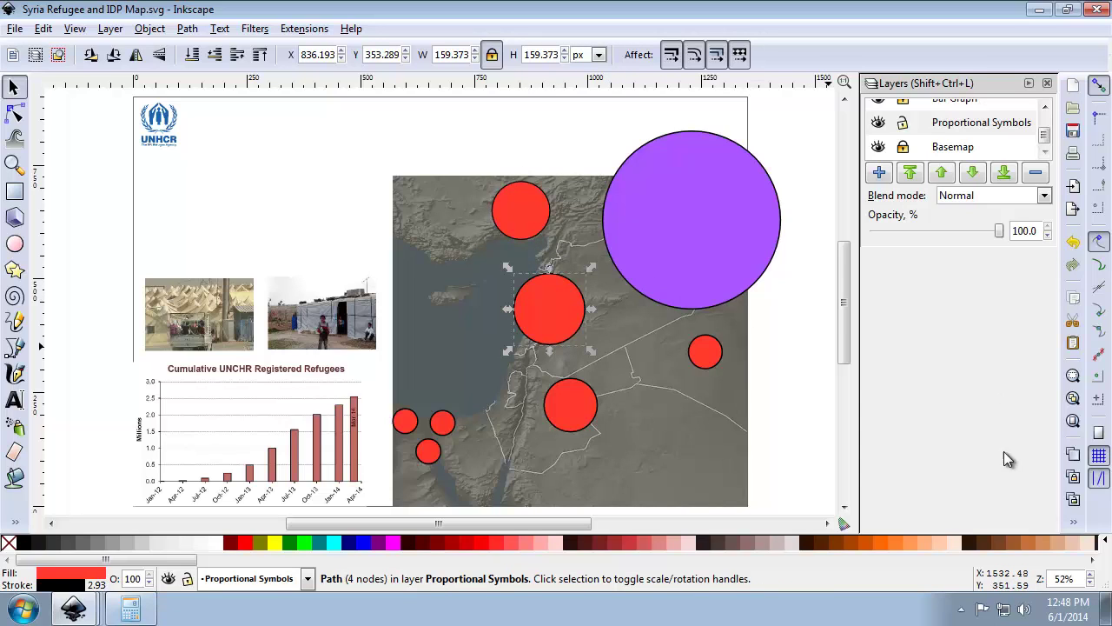
pyautogui.click(1070, 523)
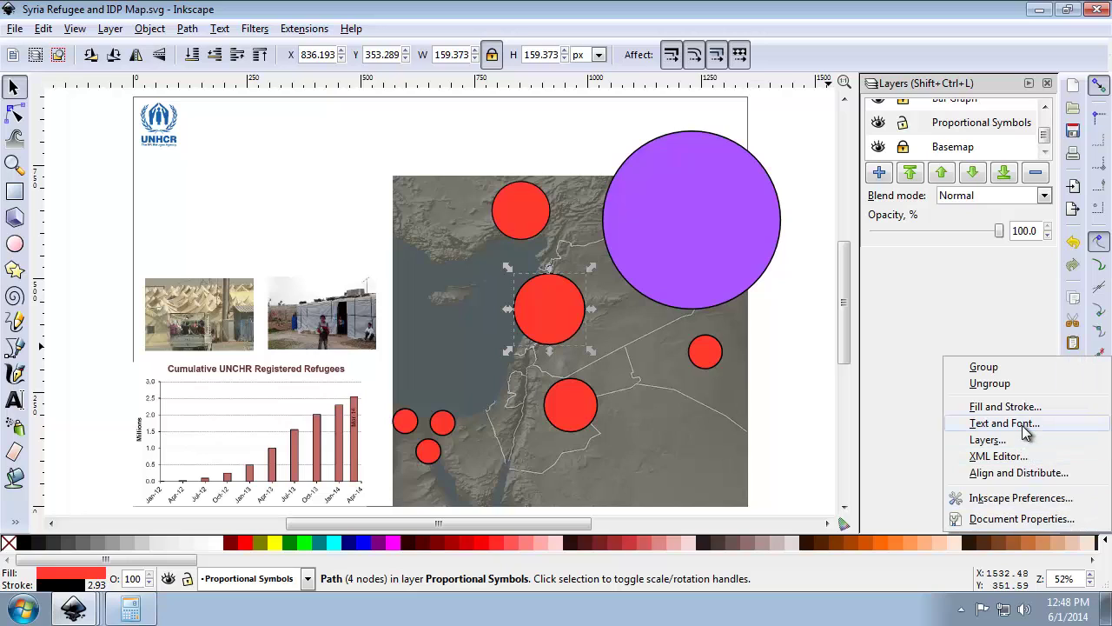
pyautogui.click(999, 407)
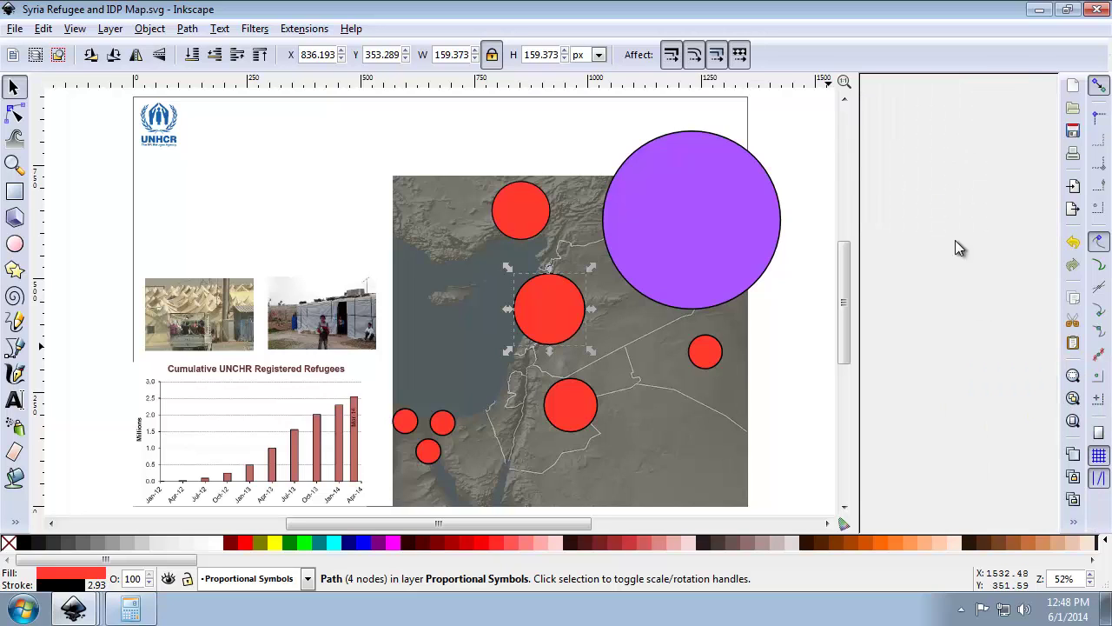
pyautogui.click(950, 111)
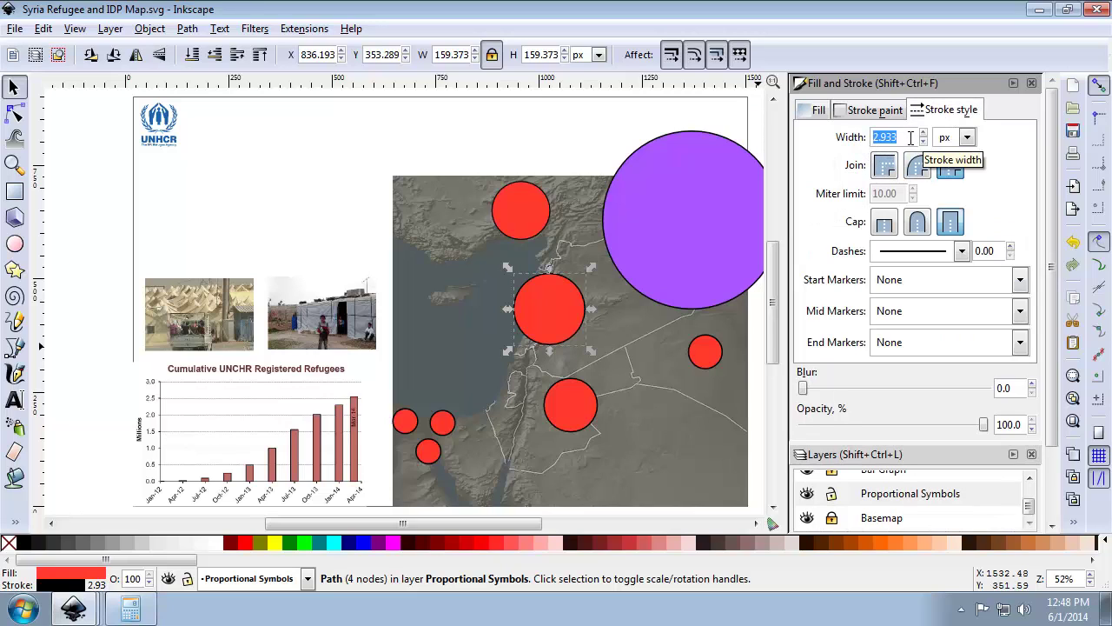
pyautogui.click(527, 210)
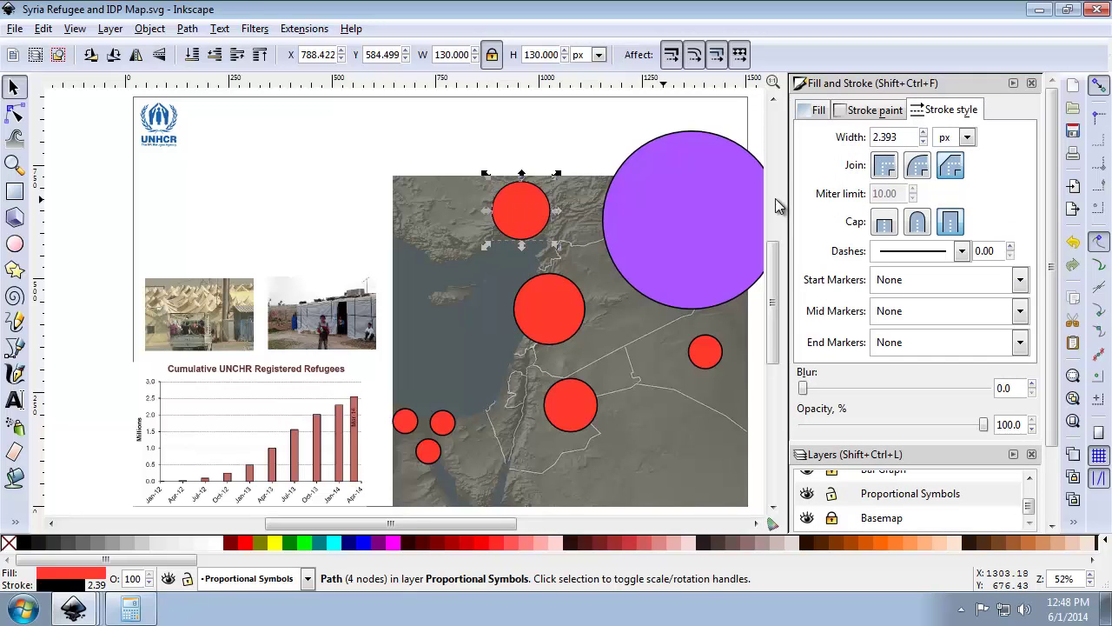
pyautogui.click(821, 139)
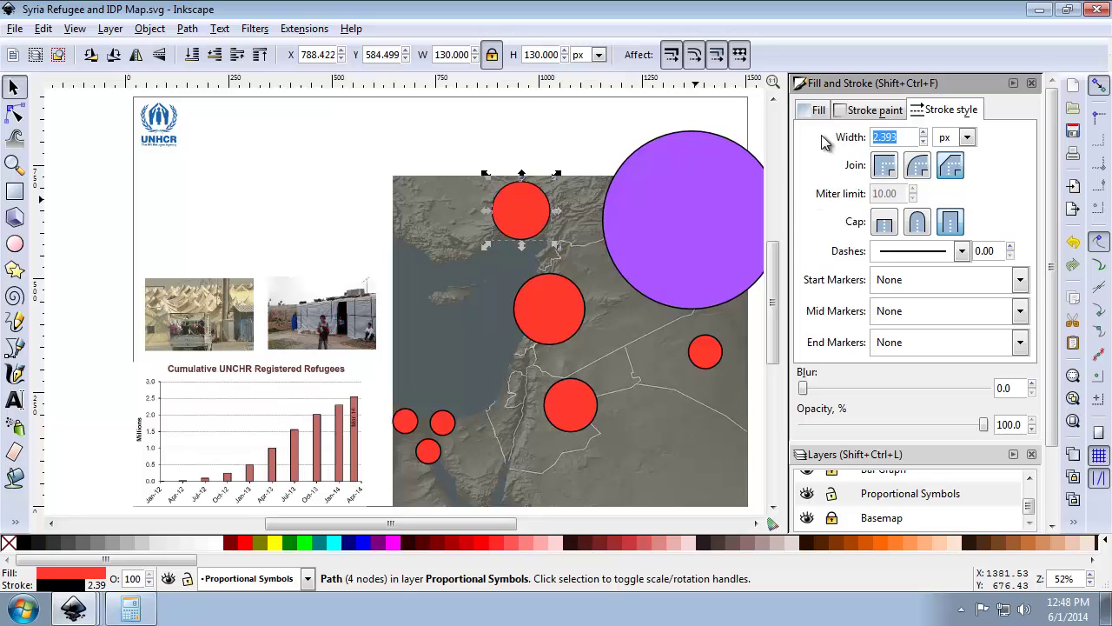
pyautogui.write('2.930')
pyautogui.press('Return')
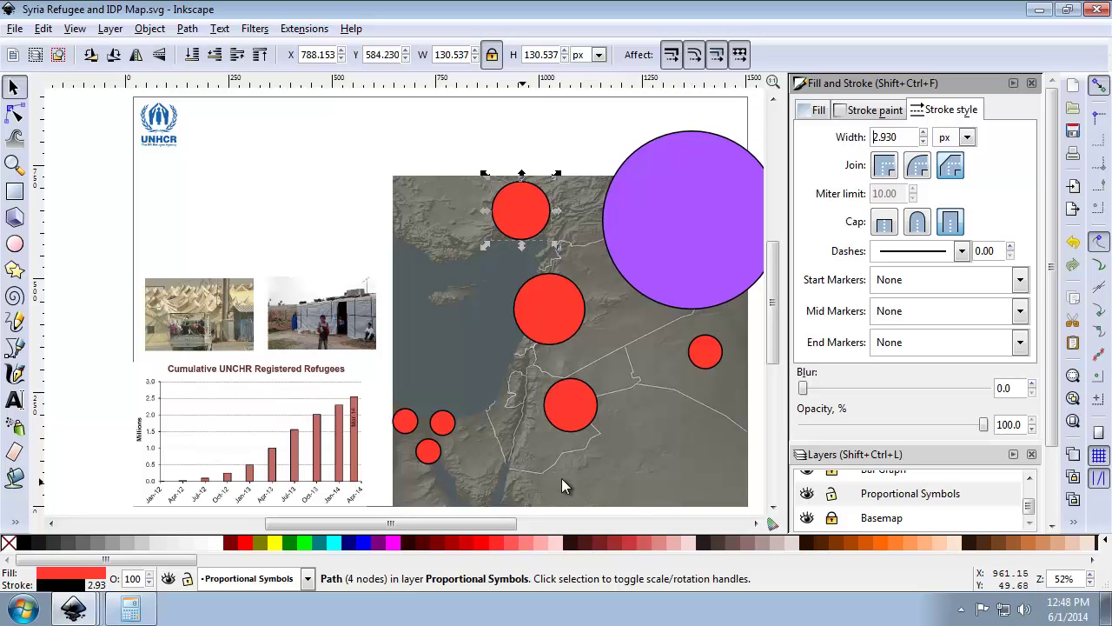
# - Delete the two upper circles of the three small red circles in the map's southwest corner
pyautogui.click(412, 419)
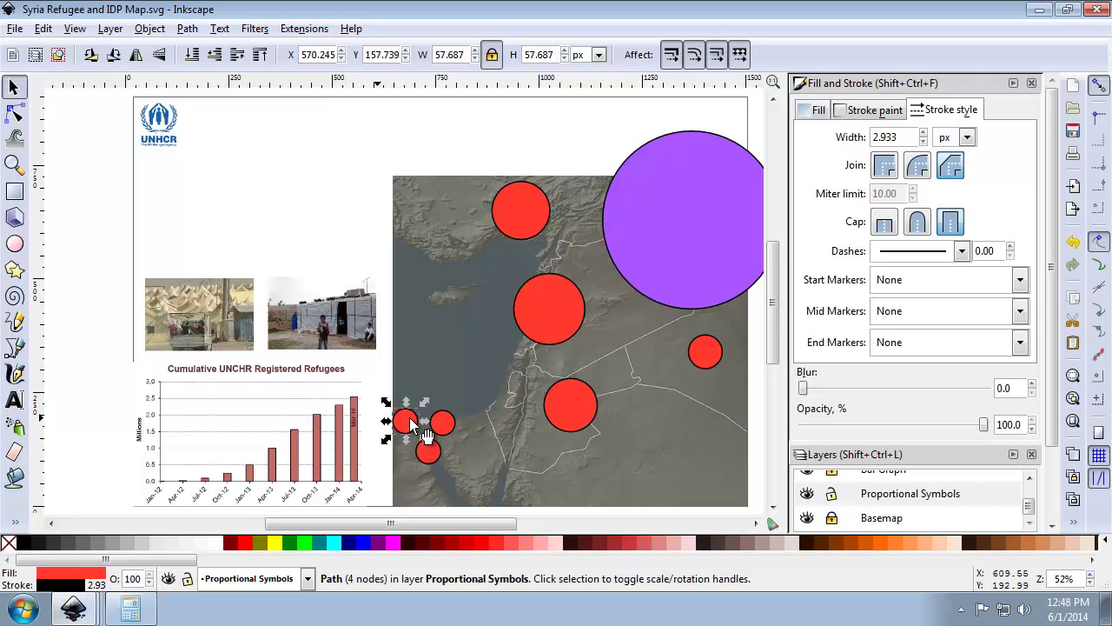
pyautogui.rightClick(410, 424)
pyautogui.click(457, 261)
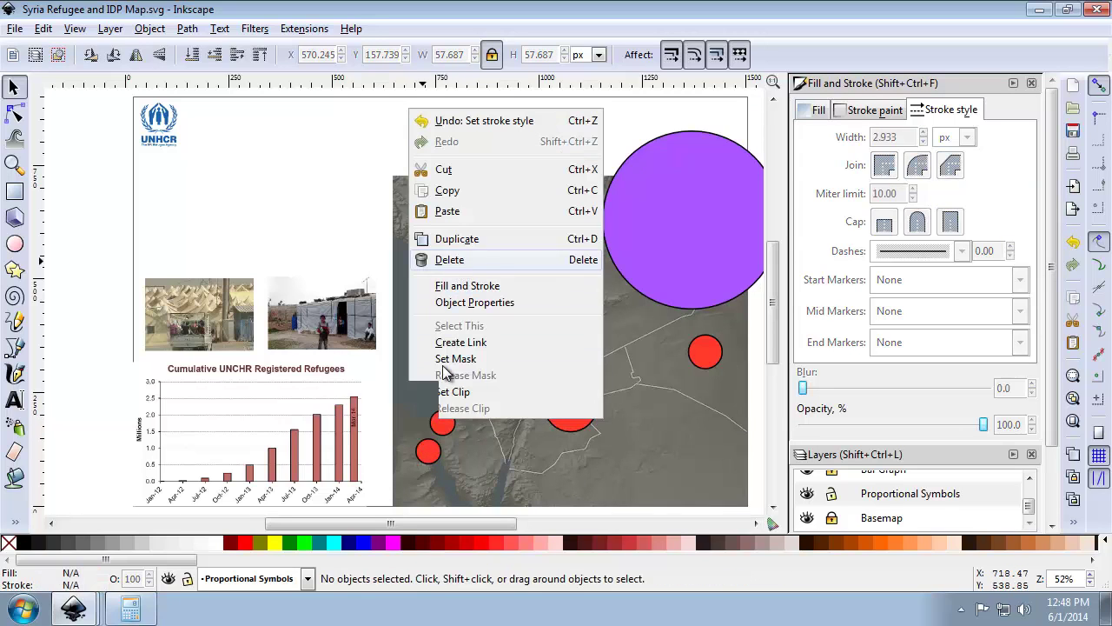
pyautogui.rightClick(442, 424)
pyautogui.click(492, 270)
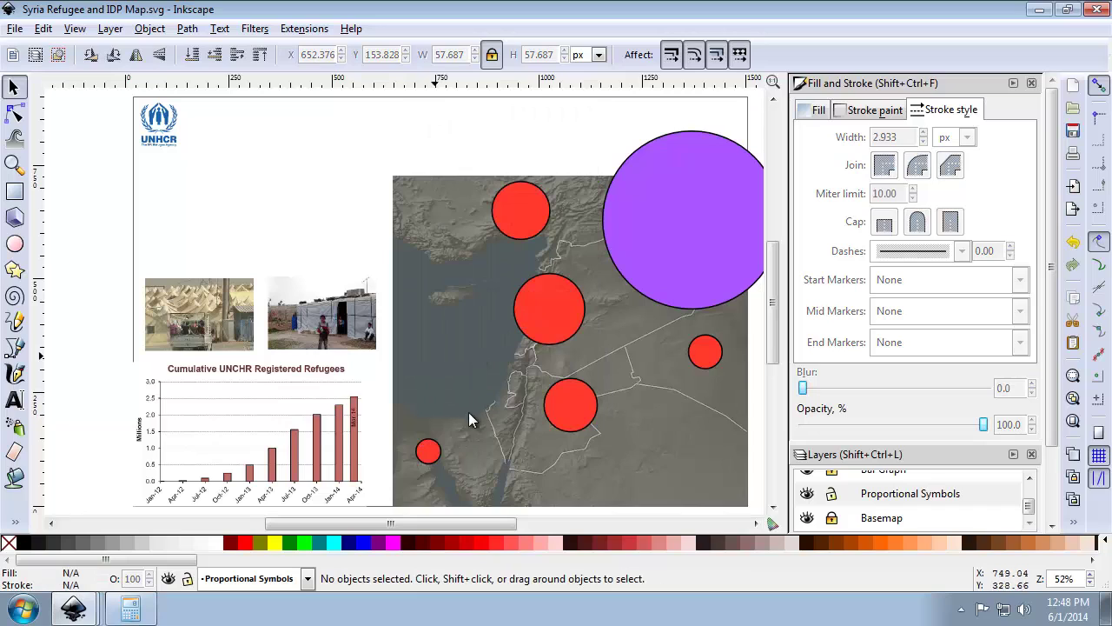
# - Move the remaining small southwestern circle east, place the purple circle over Syria, arrange the other red circles around it, and close the Fill and Stroke settings
pyautogui.moveTo(442, 465); pyautogui.dragTo(485, 471)
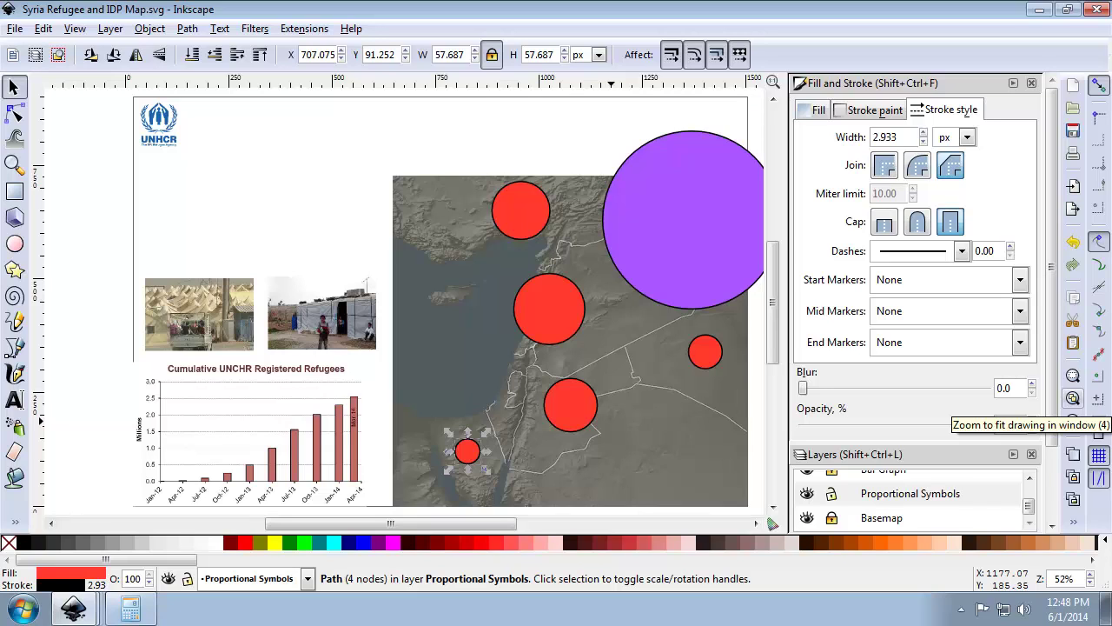
pyautogui.click(669, 251)
pyautogui.moveTo(669, 247); pyautogui.dragTo(604, 315)
pyautogui.moveTo(719, 354); pyautogui.dragTo(727, 347)
pyautogui.moveTo(572, 330); pyautogui.dragTo(530, 336)
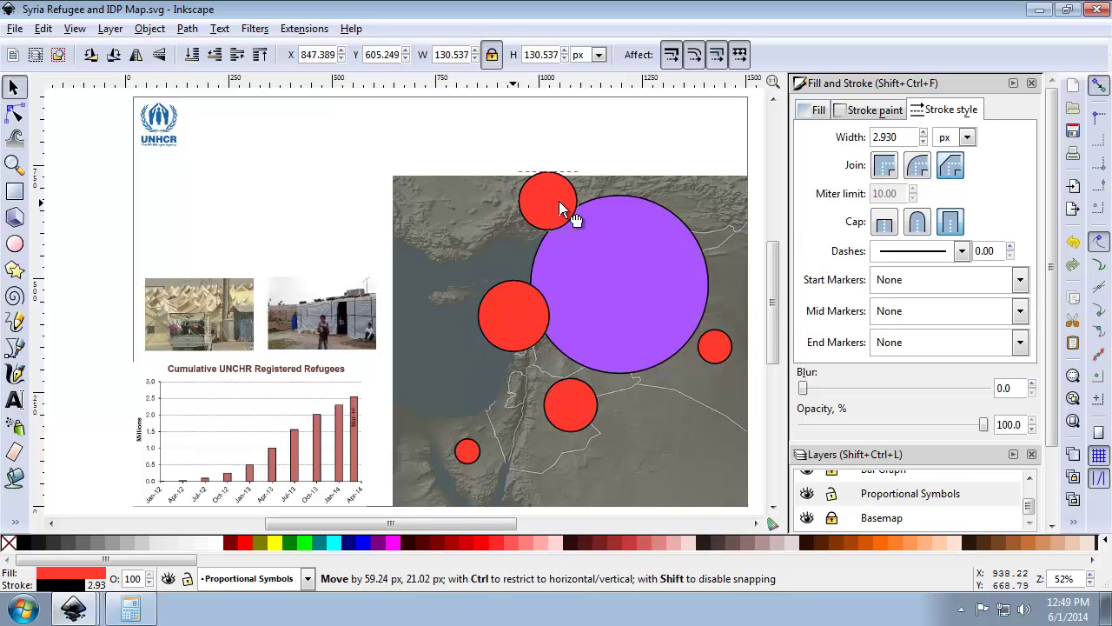
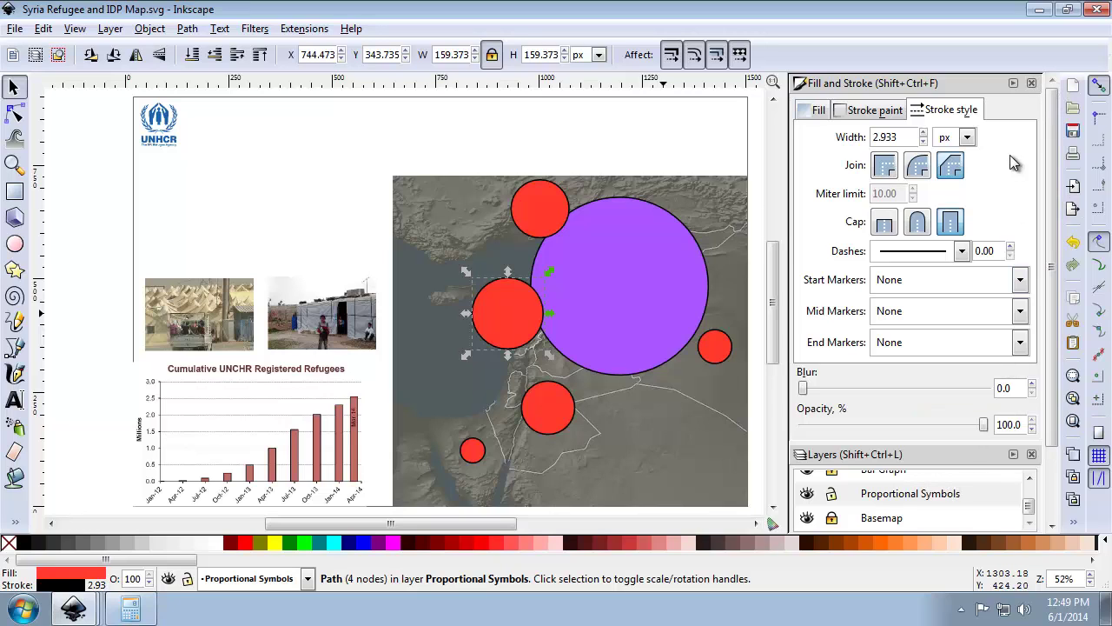
pyautogui.click(1032, 83)
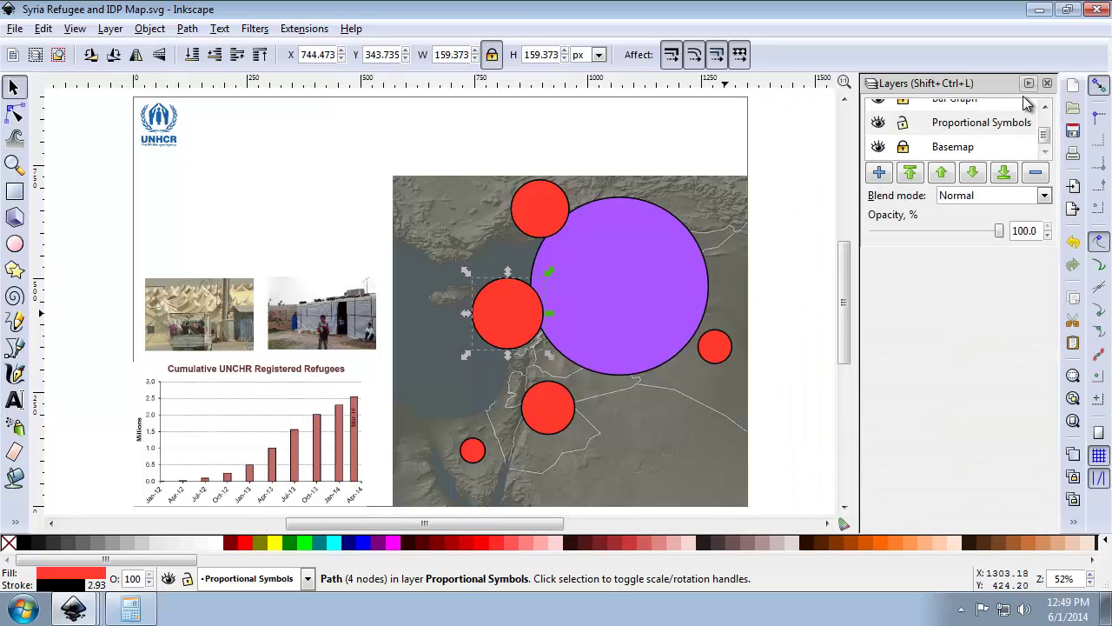
# - Set the Proportional Symbols layer's opacity to 60% and lock the layer
pyautogui.click(919, 128)
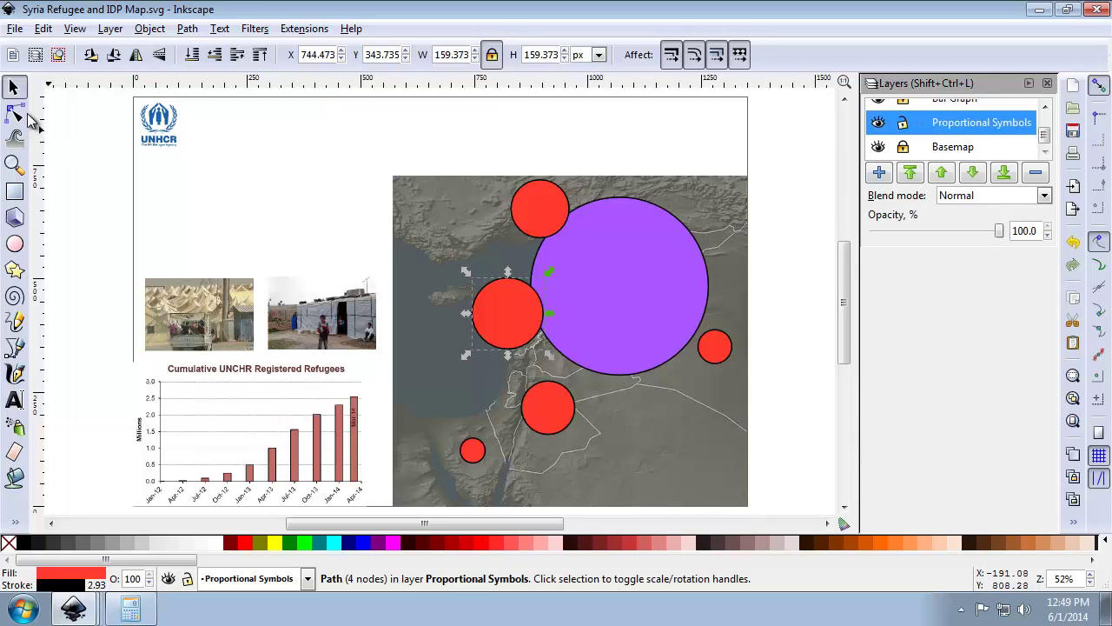
pyautogui.click(820, 210)
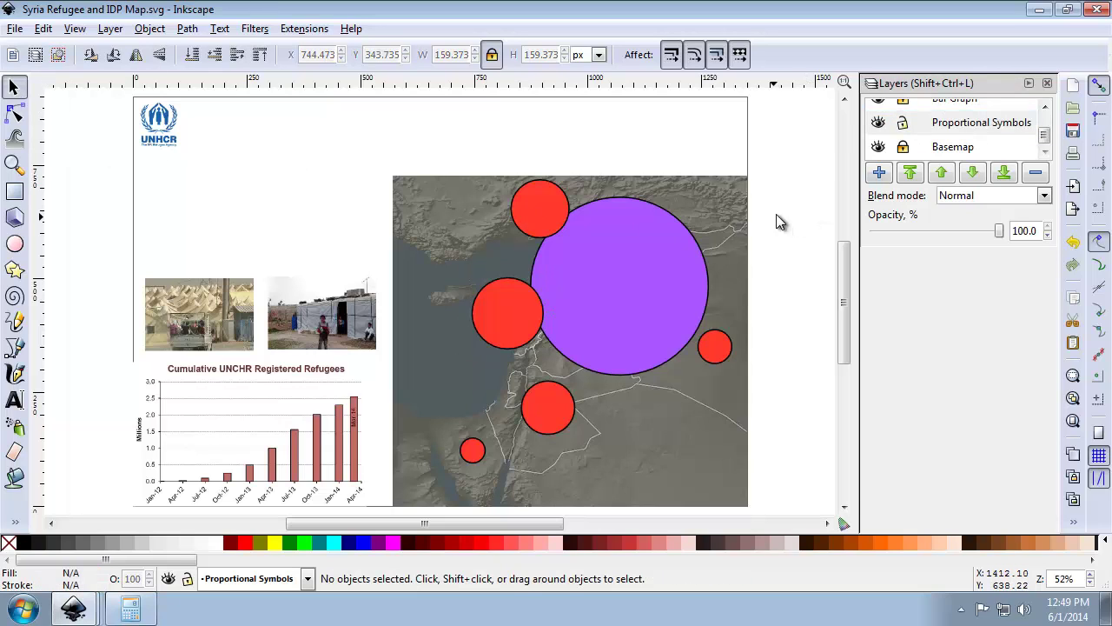
pyautogui.click(921, 127)
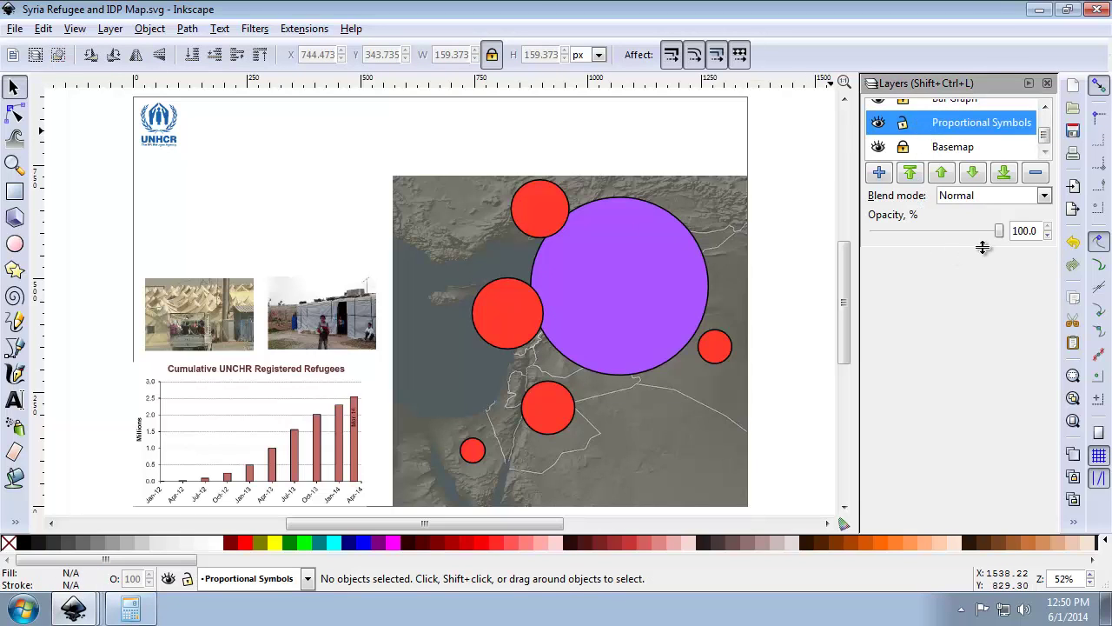
pyautogui.moveTo(1039, 229); pyautogui.dragTo(930, 228)
pyautogui.write('60')
pyautogui.press('Return')
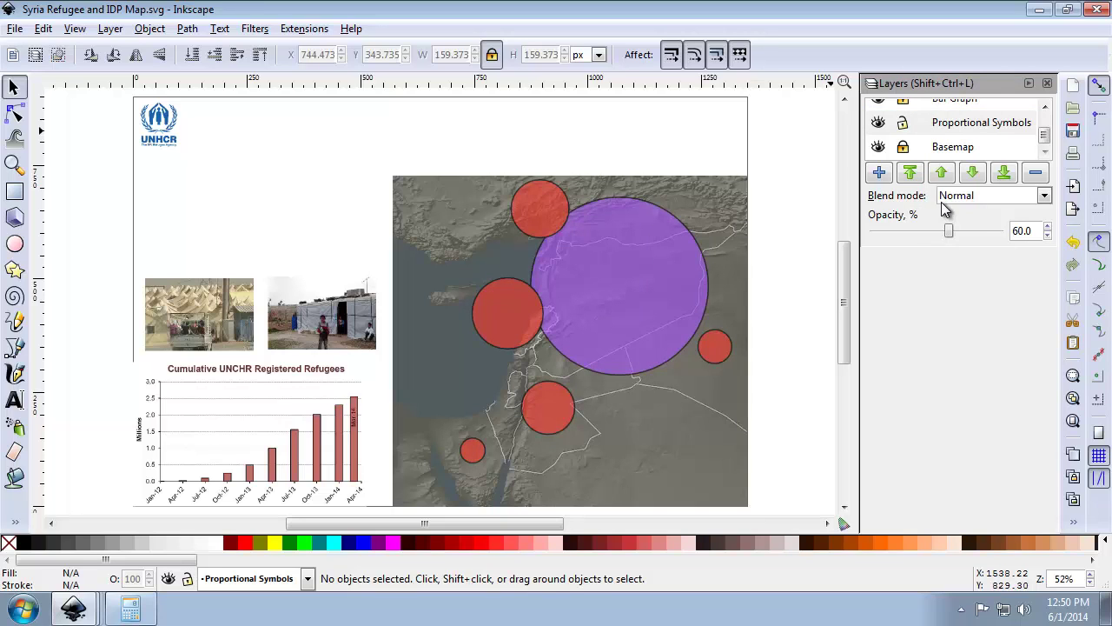
pyautogui.click(904, 125)
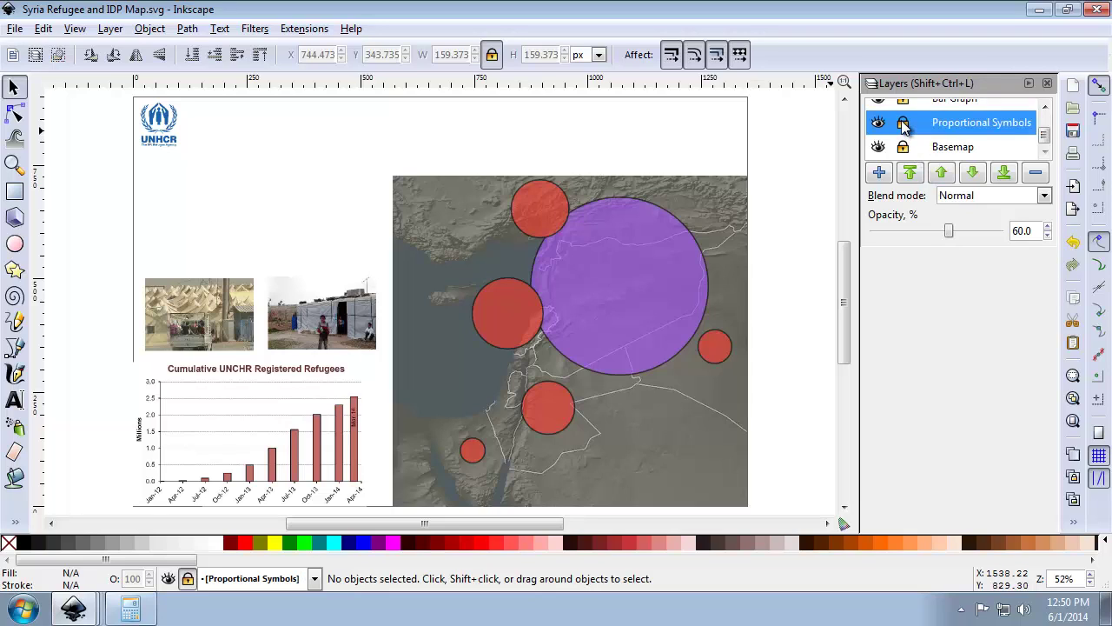